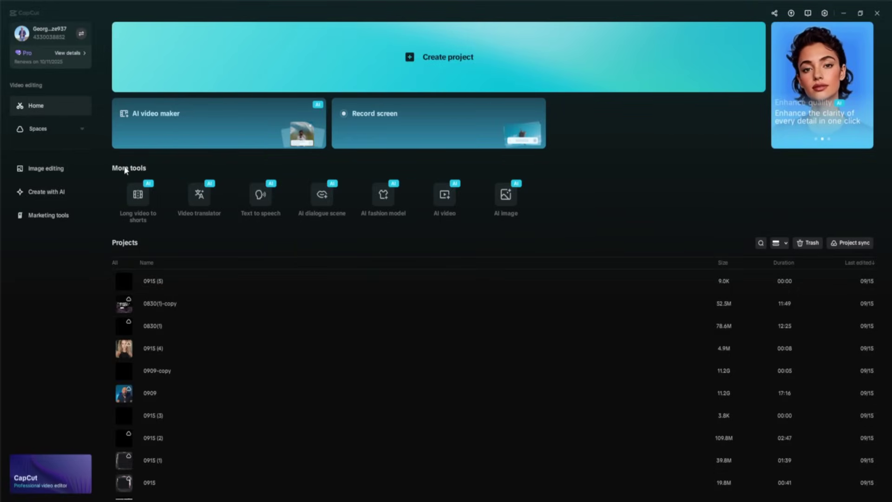
Open the AI dialogue scene tool from More tools in a new project
left_click(321, 196)
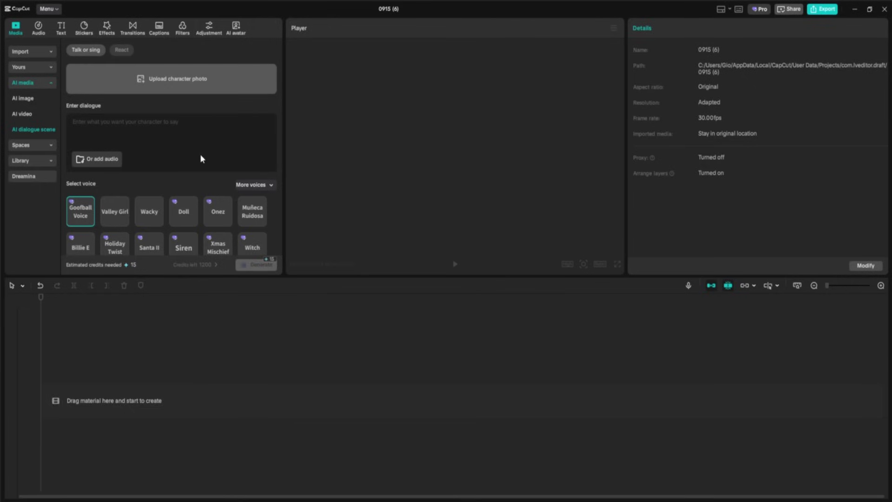
Type the dialogue 'Hi, my name is' followed by the character's name, browsing the voice list
scroll(182, 180, "down", 3)
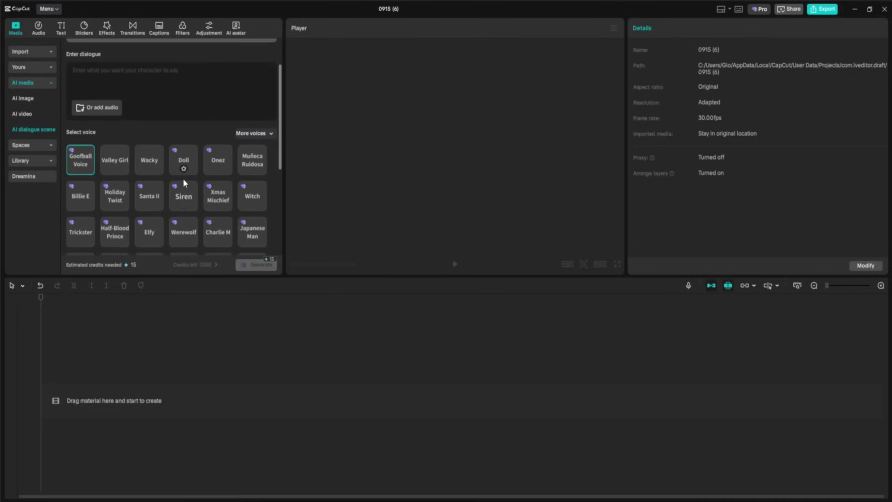
scroll(184, 177, "down", 2)
scroll(185, 176, "up", 6)
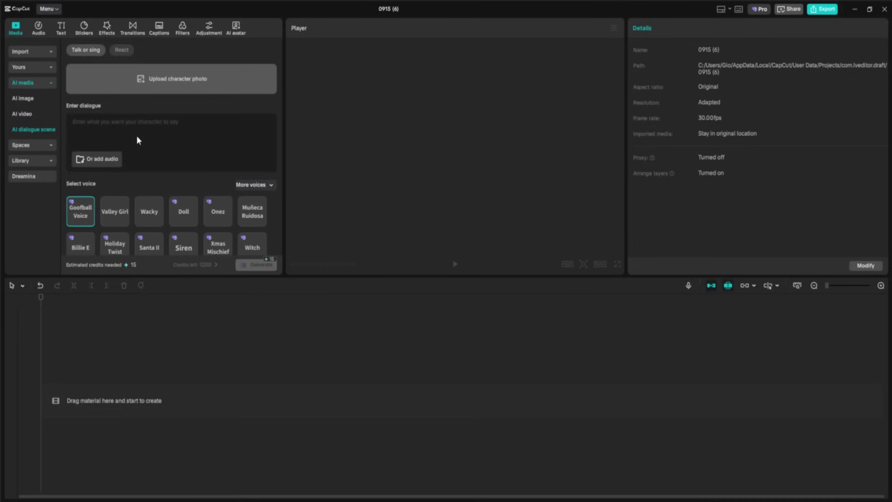
type("Hi, my name is George")
scroll(136, 132, "down", 10)
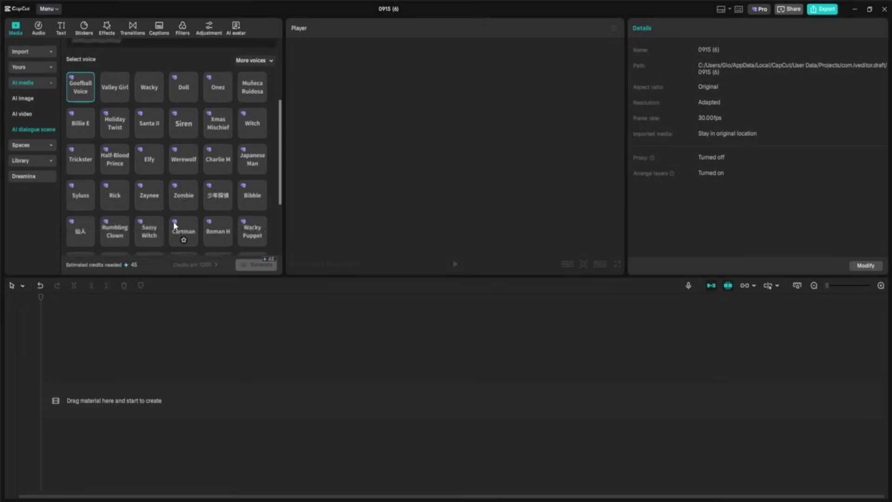
scroll(186, 169, "up", 8)
scroll(186, 168, "up", 1)
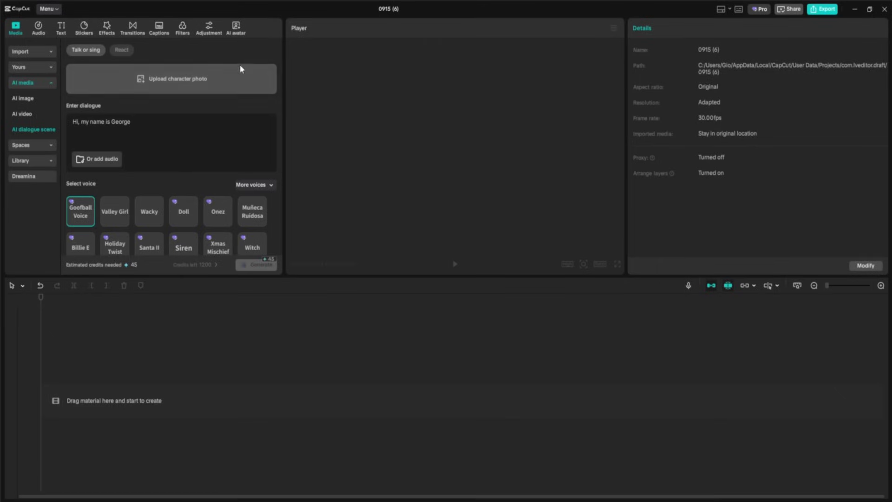
Browse the trending avatars in the Avatar library, expanding the grid to see more
left_click(236, 29)
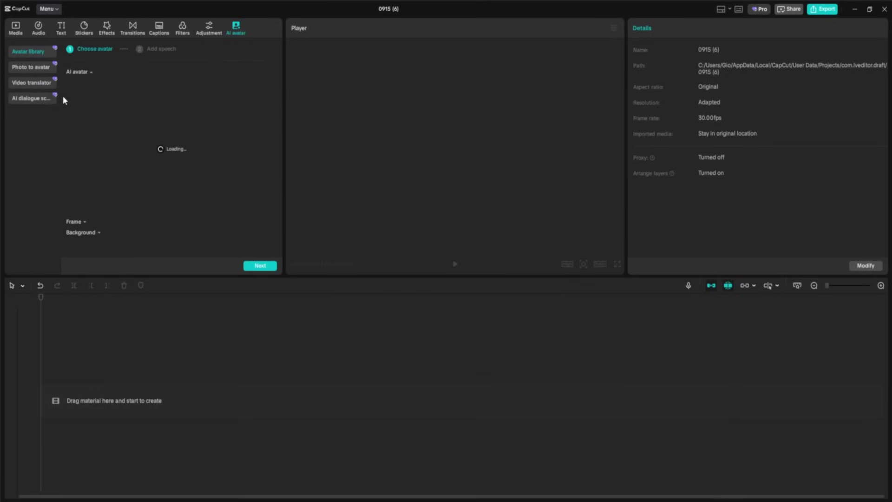
left_click(30, 100)
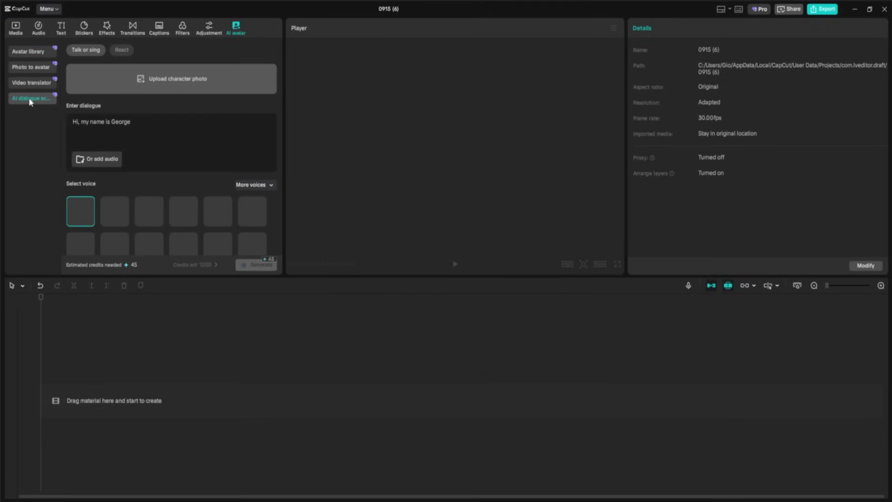
left_click(35, 52)
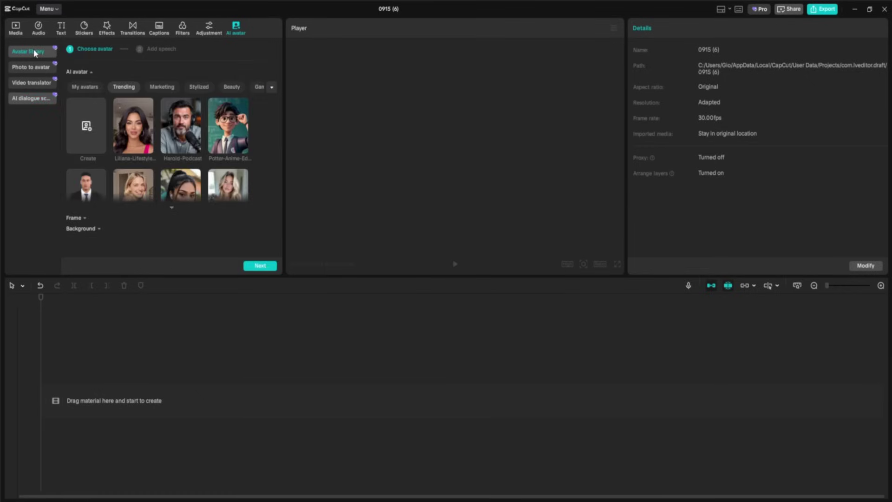
scroll(166, 137, "down", 1)
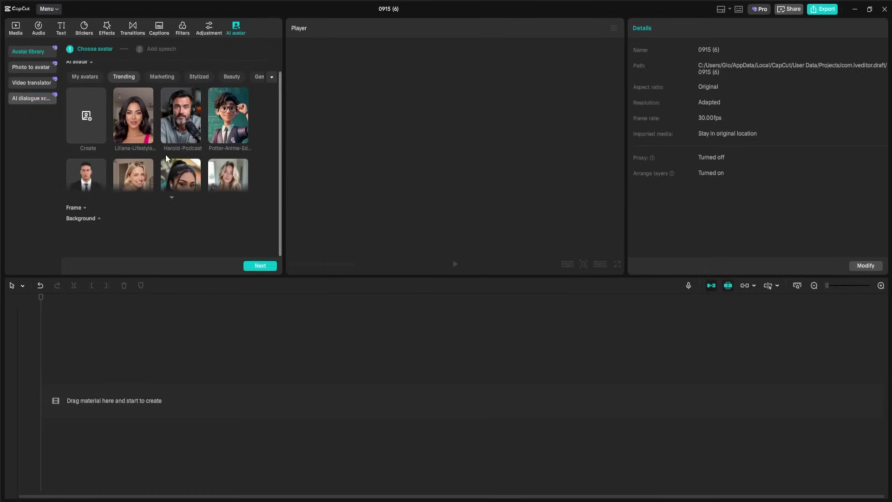
left_click(171, 199)
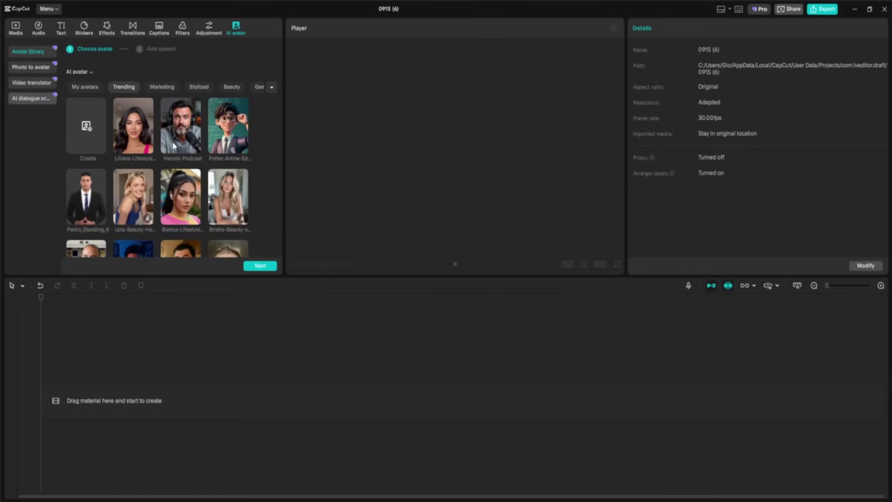
scroll(173, 146, "down", 3)
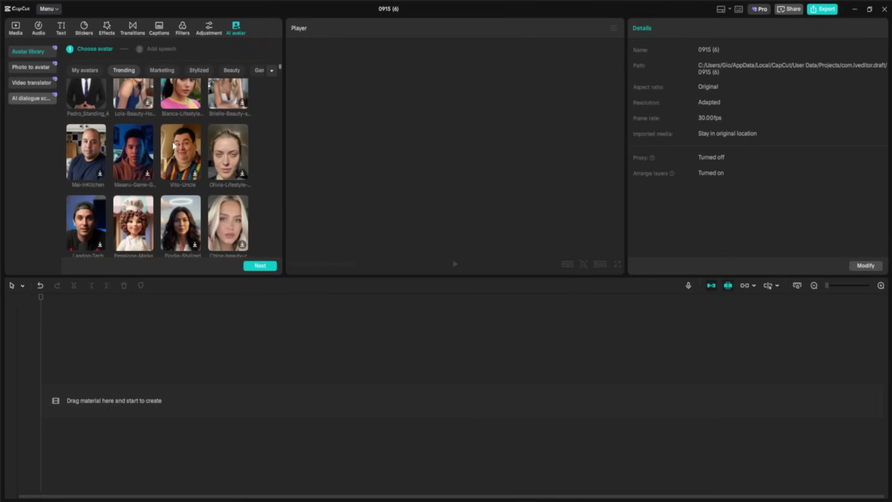
scroll(173, 145, "down", 2)
scroll(172, 146, "down", 2)
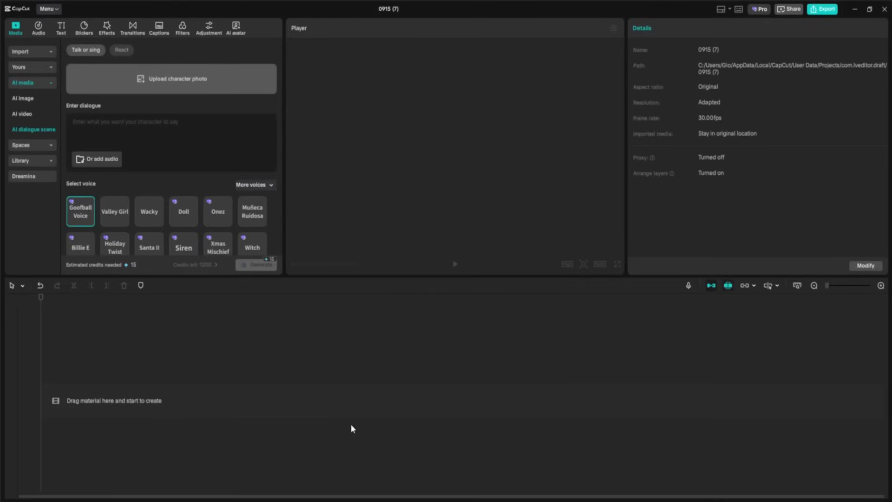
Upload News presenter.png as the character and enter a good-evening news-anchor greeting as dialogue
key("alt+Tab")
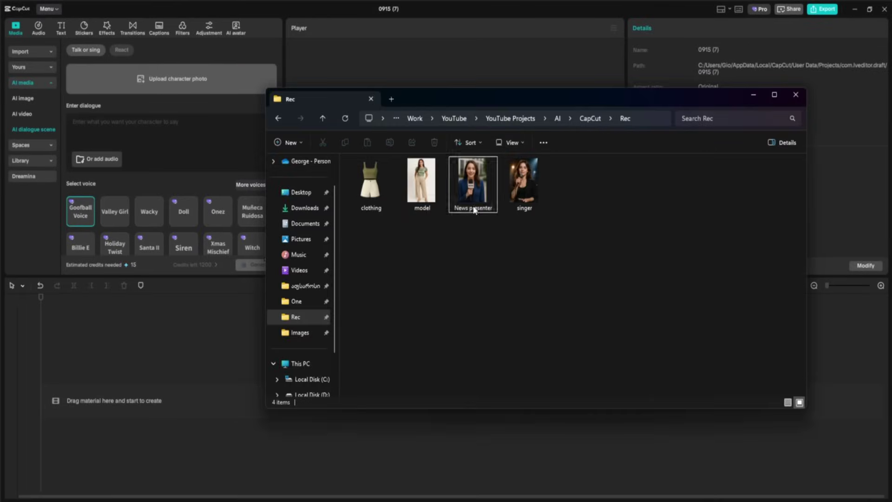
left_click_drag(473, 191, 168, 91)
left_click(177, 109)
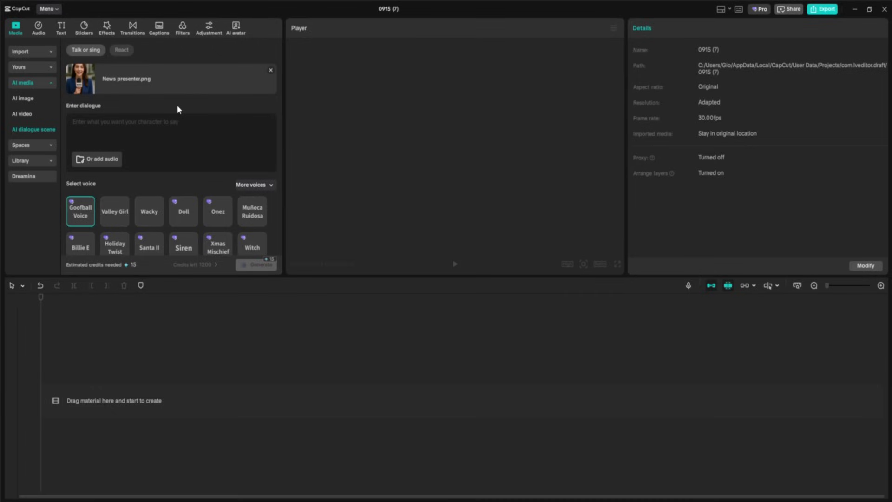
left_click(169, 131)
type("Good even")
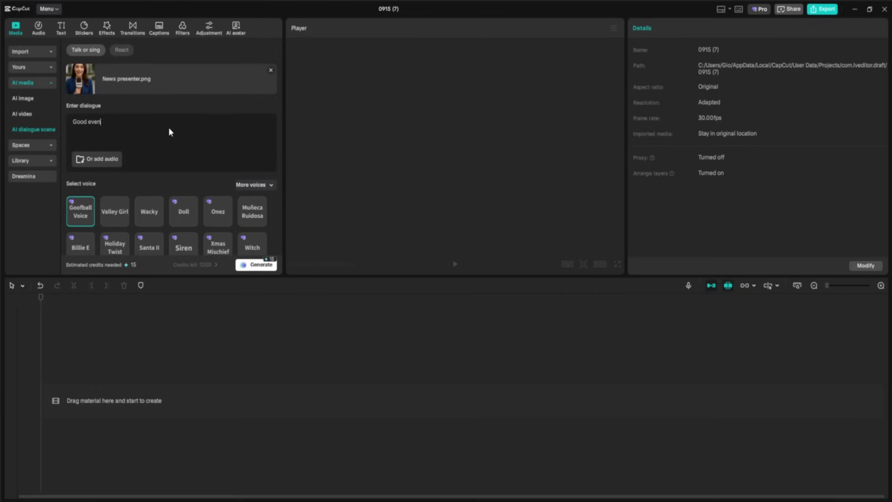
type("ing, I'm Jessica, bringing you the latest updates from around the world.")
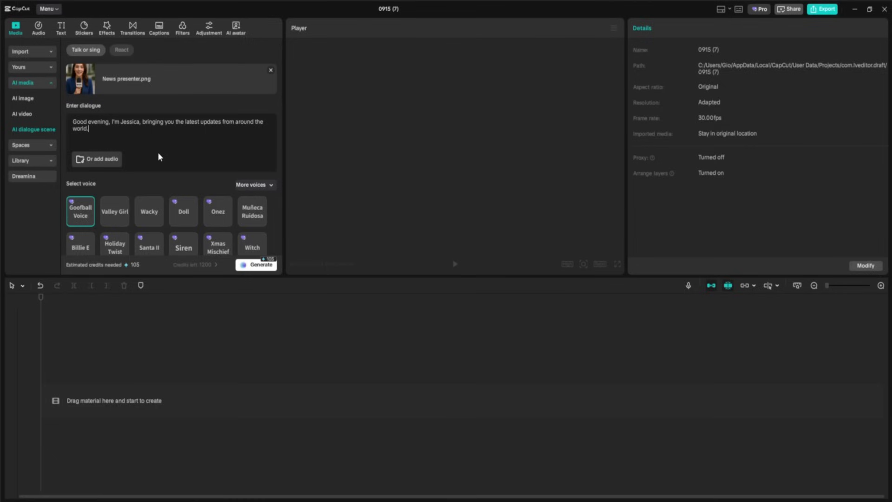
Preview the Trending voices Jessie, Jane, Bianca and Jenny
scroll(164, 208, "down", 10)
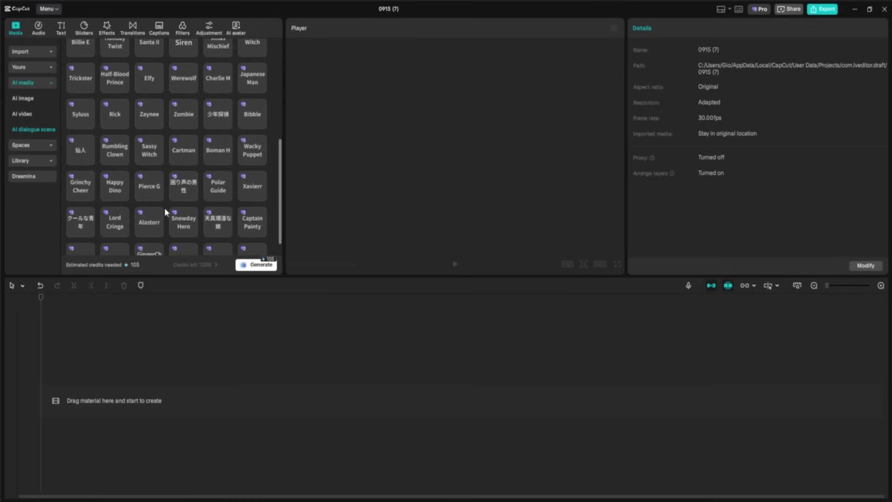
scroll(164, 208, "up", 1)
scroll(165, 208, "up", 1)
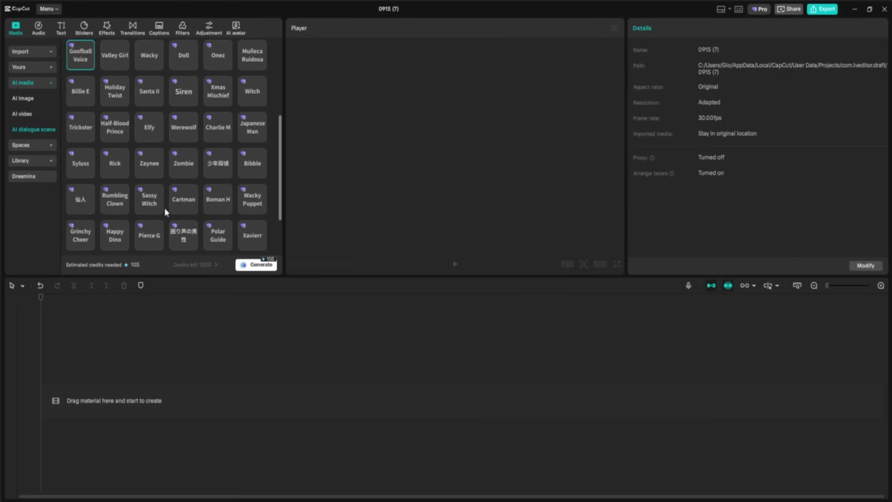
scroll(165, 207, "up", 3)
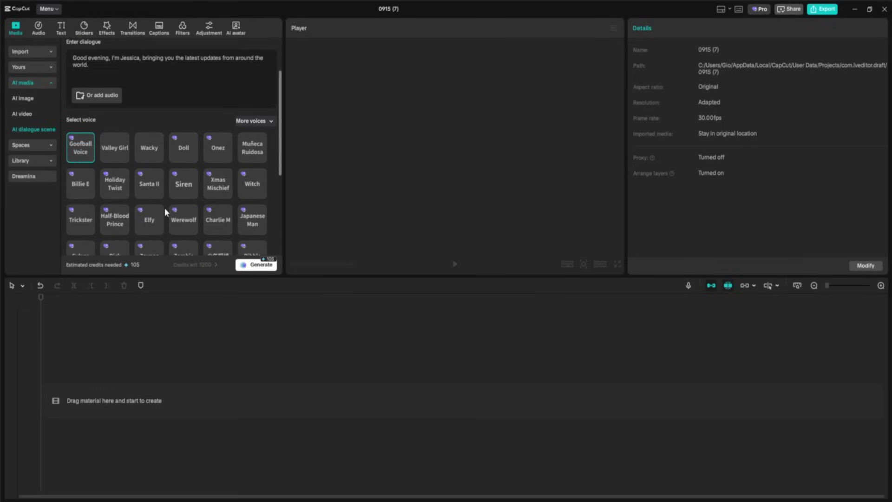
left_click(258, 120)
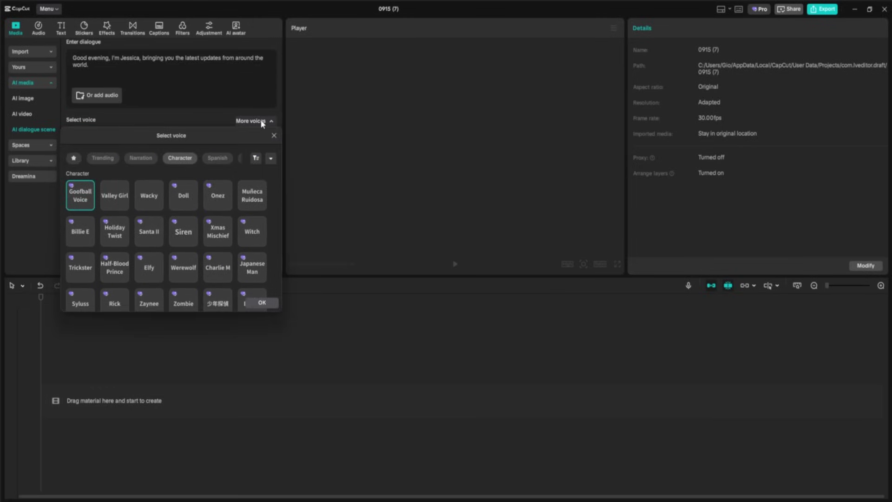
left_click(108, 159)
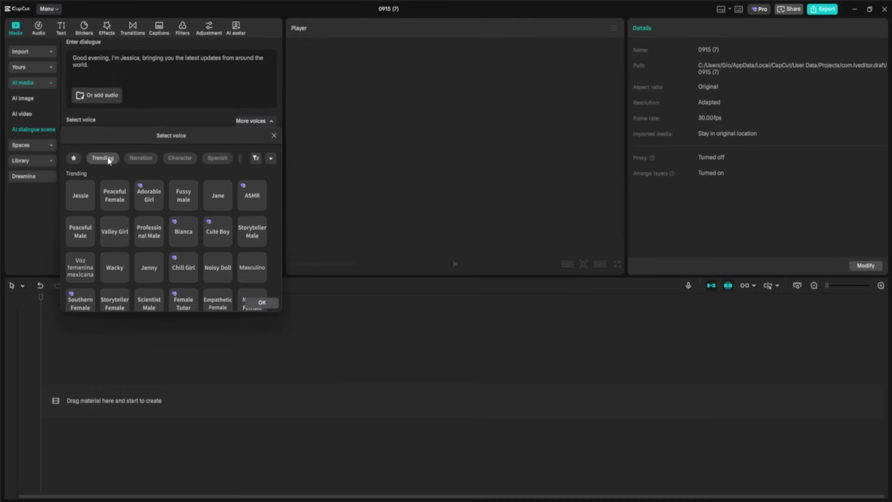
left_click(83, 194)
left_click(214, 194)
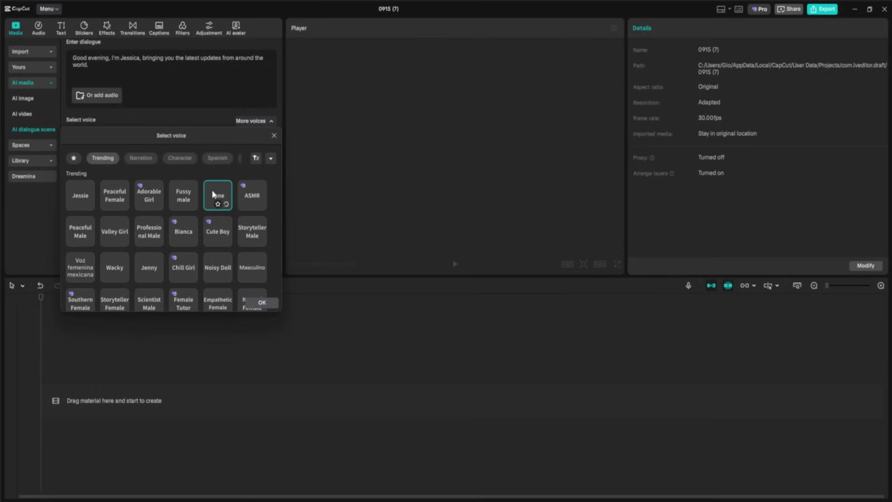
left_click(193, 231)
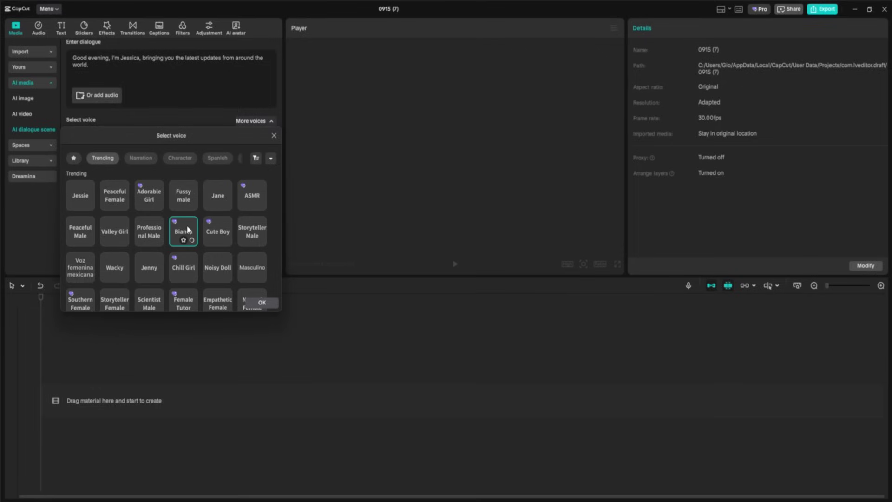
left_click(152, 264)
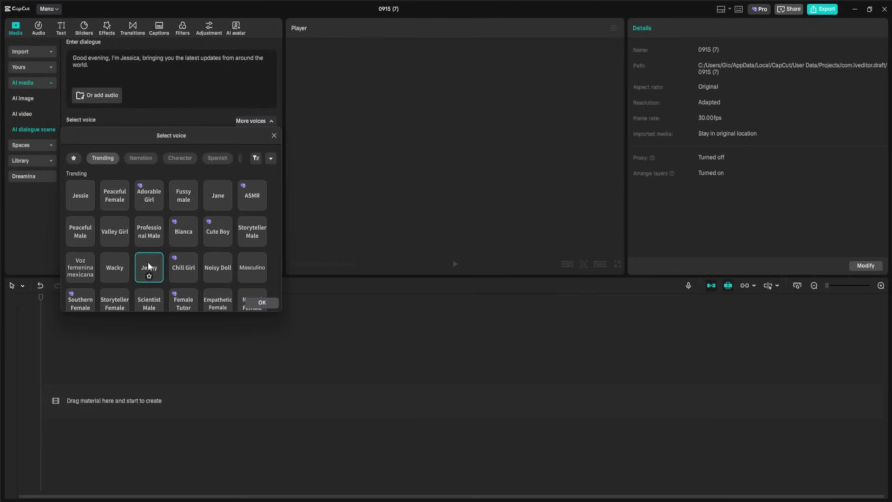
Select the Jessie voice, confirm it, and start generating the scene
left_click(73, 191)
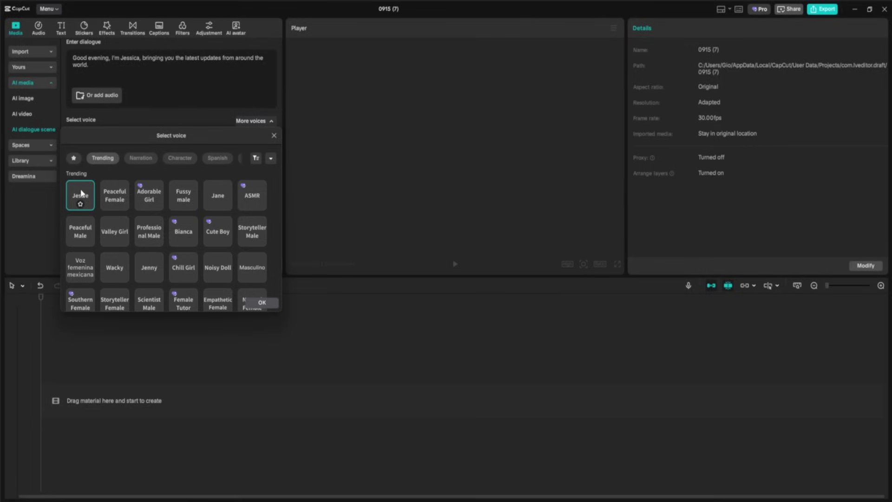
left_click(261, 302)
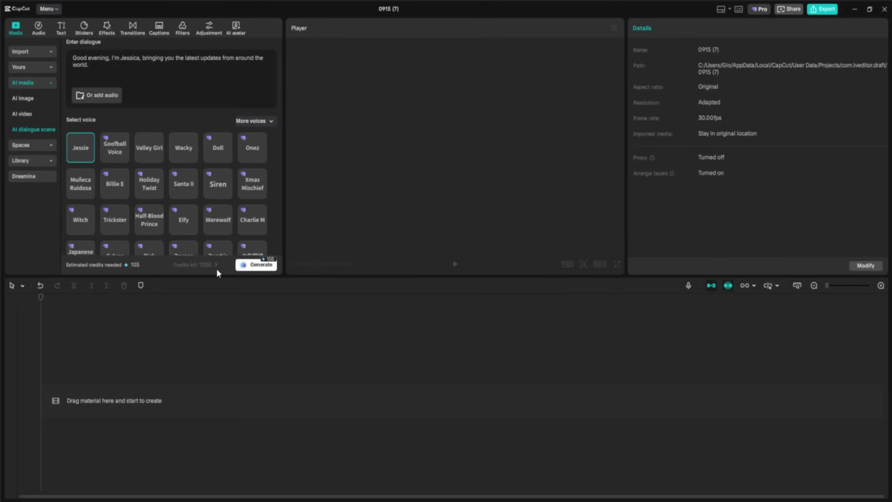
left_click(250, 265)
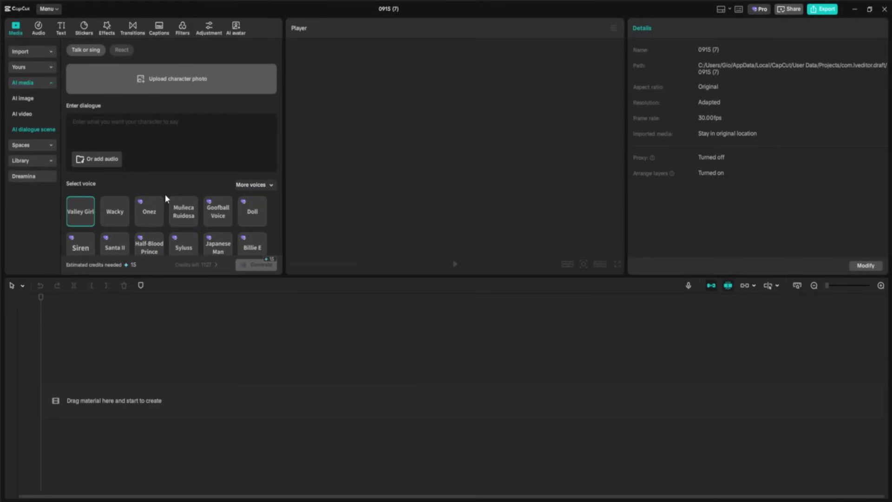
Drag singer.png from the Rec folder onto the character photo slot in CapCut
scroll(174, 218, "down", 6)
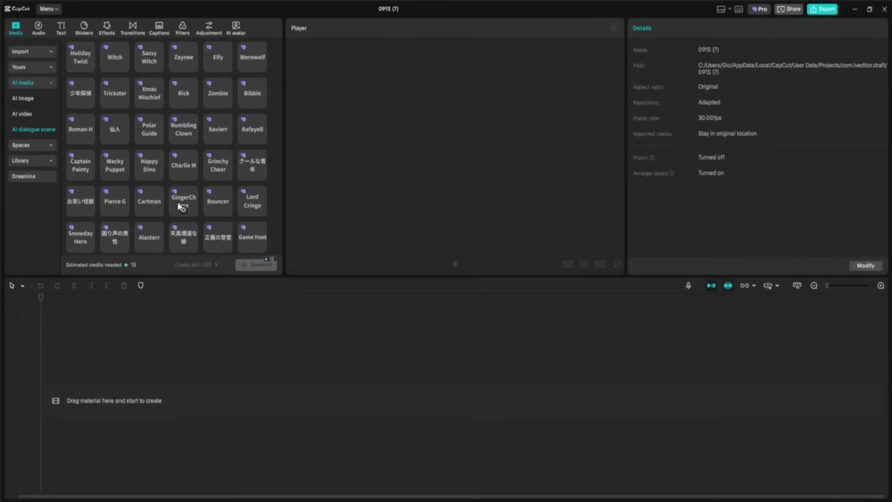
scroll(178, 205, "up", 8)
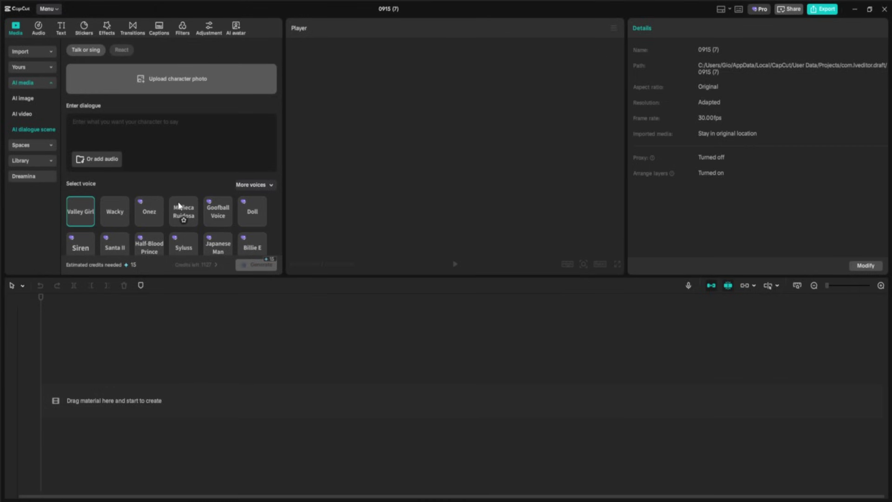
left_click(362, 498)
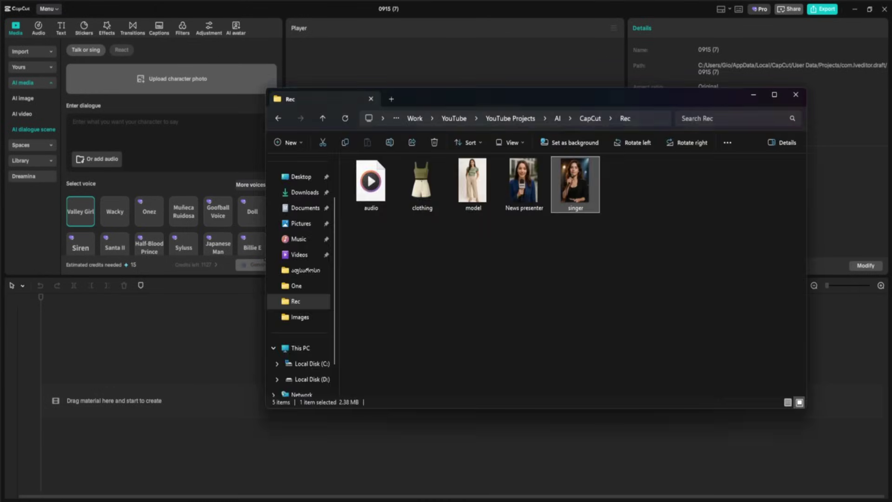
left_click(537, 273)
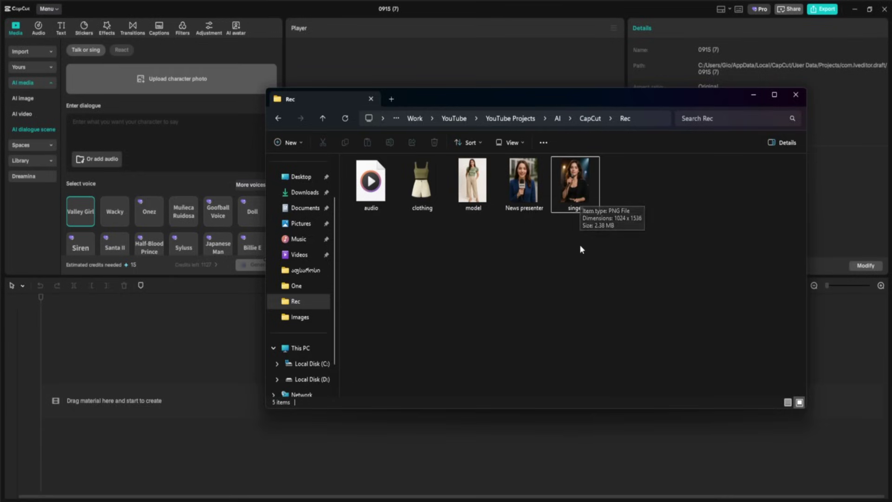
left_click_drag(574, 185, 185, 86)
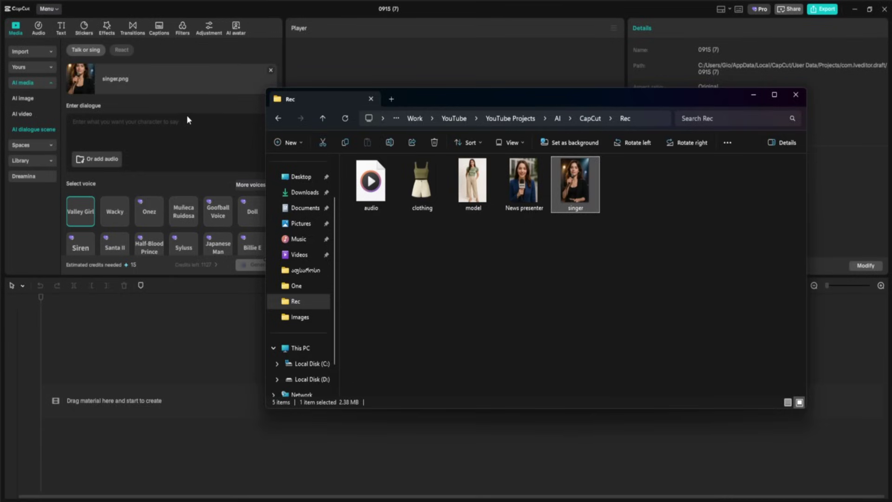
left_click(189, 111)
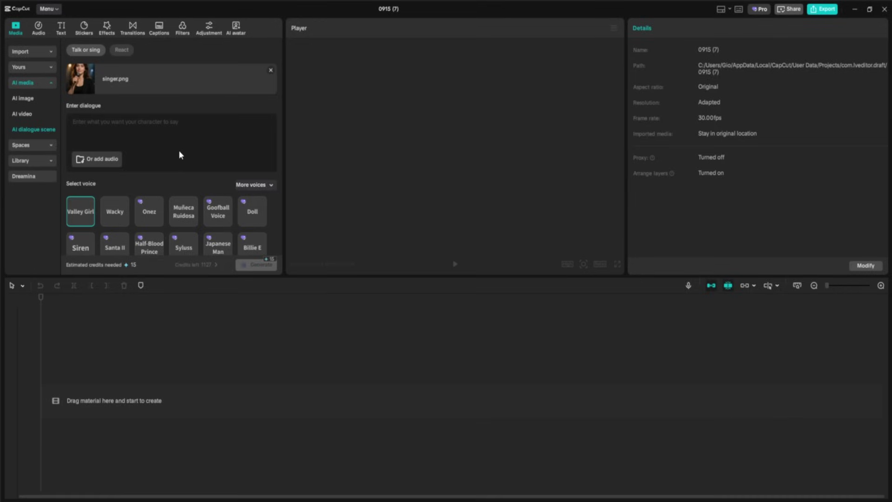
Load the audio file as the singer's dialogue and save it from the trim dialog
left_click(121, 164)
left_click(215, 114)
double_click(215, 115)
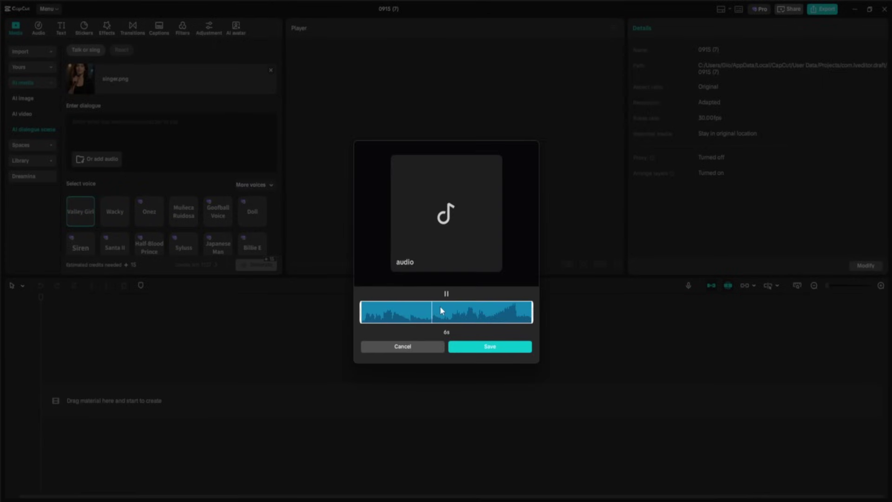
left_click(475, 349)
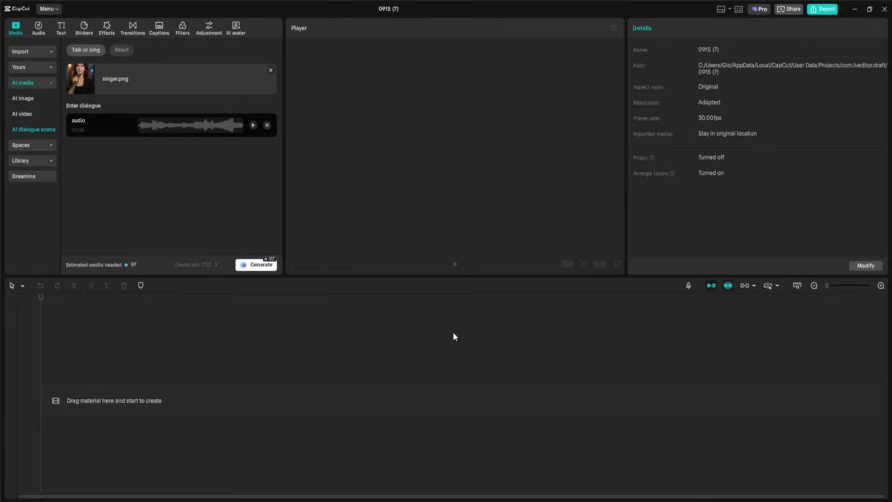
Generate the singer scene and play back the roughly 6-second clip
left_click(260, 265)
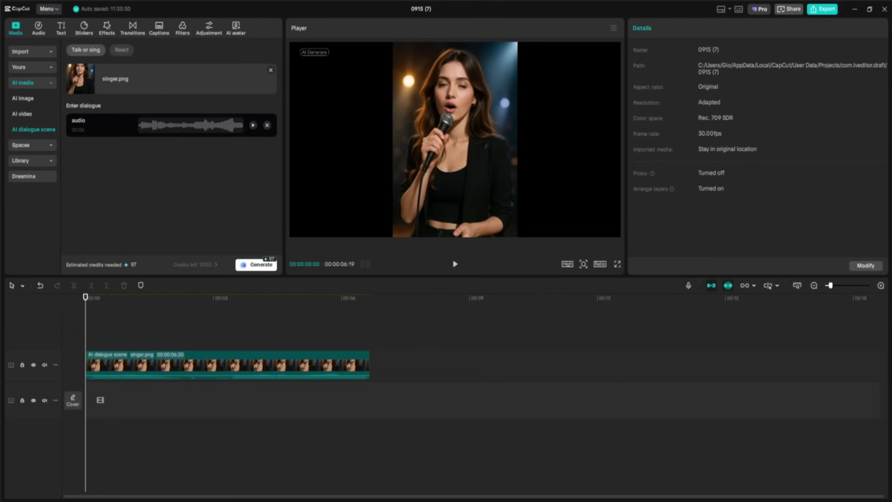
left_click(455, 264)
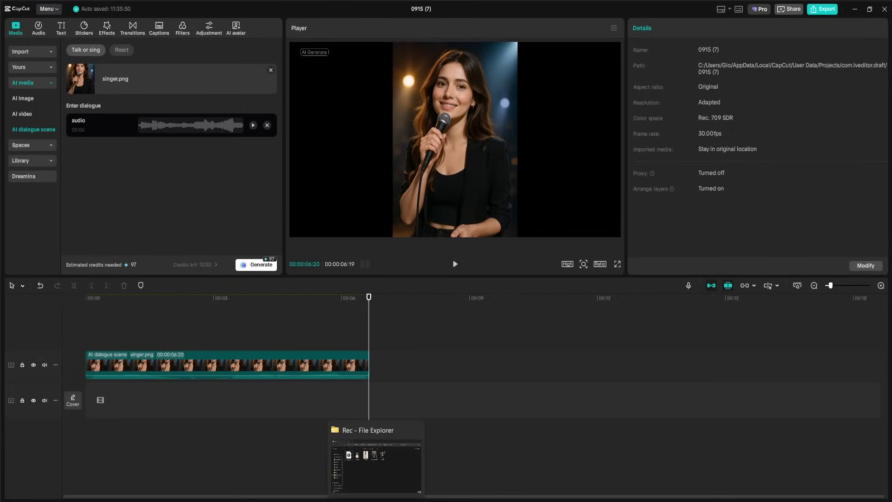
Drag audio.MP3 onto the timeline and align it to the very start
left_click(375, 467)
mouse_move(371, 184)
left_mouse_down()
mouse_move(358, 248)
mouse_move(207, 400)
mouse_move(160, 408)
mouse_move(197, 404)
left_mouse_up()
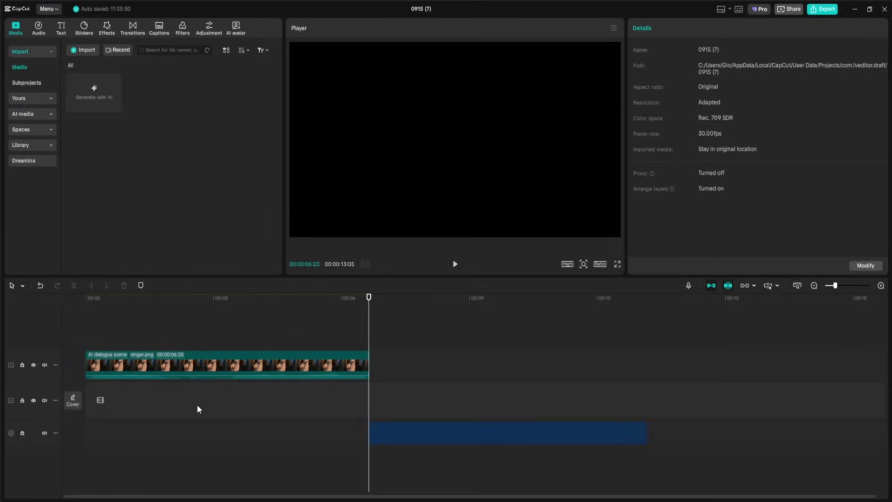
left_click(442, 436)
left_click_drag(441, 437, 158, 397)
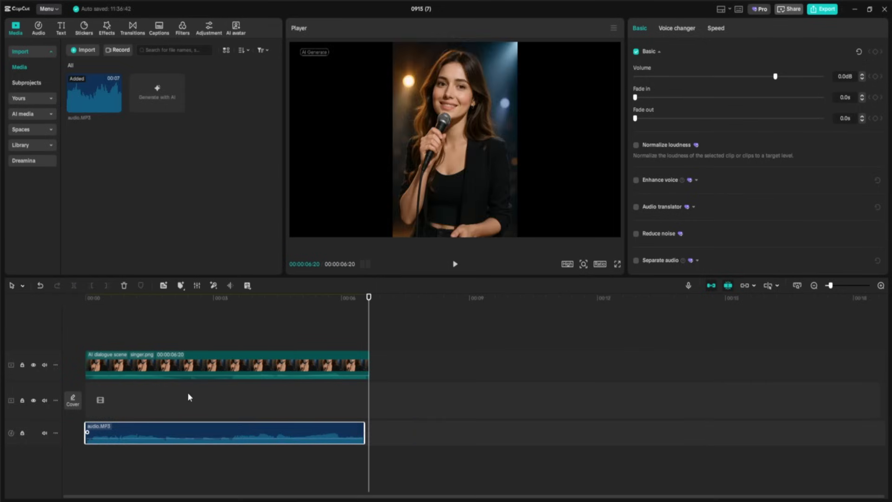
Try extracting the singer clip's audio, undo it, and play both from the start
left_click(181, 364)
right_click(182, 364)
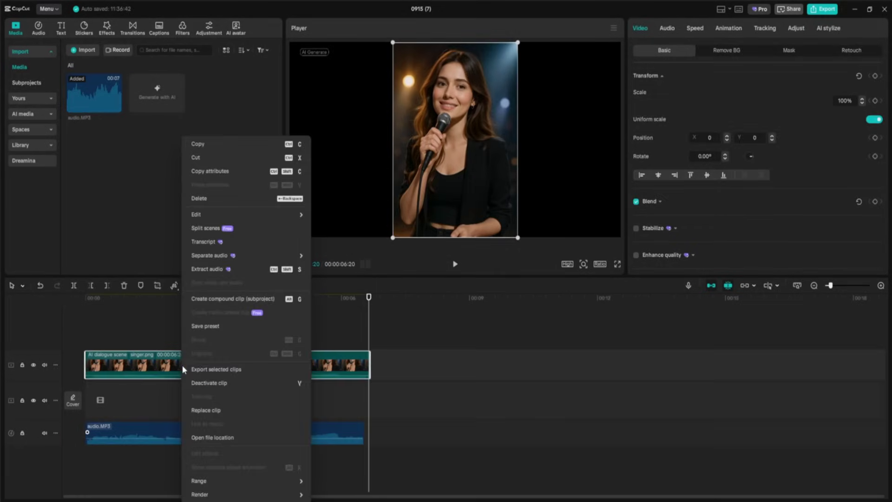
left_click(199, 271)
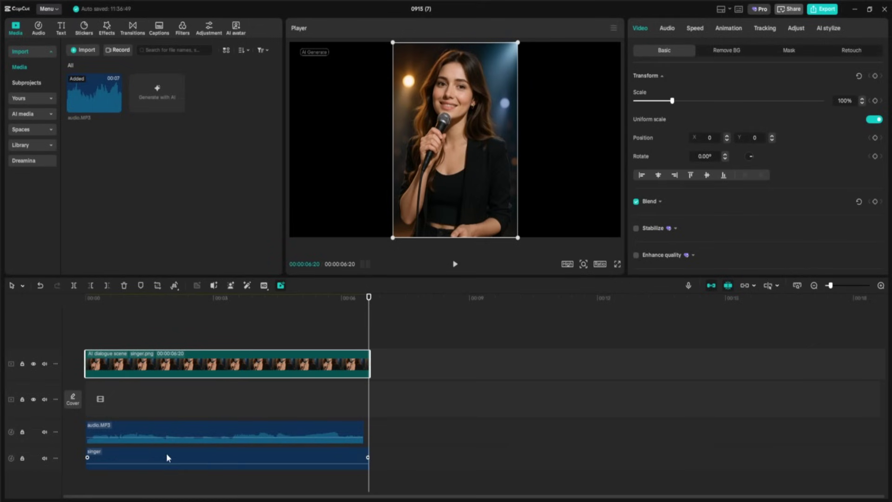
key("ctrl+z")
left_click(160, 431)
key("ctrl+z")
left_click(89, 299)
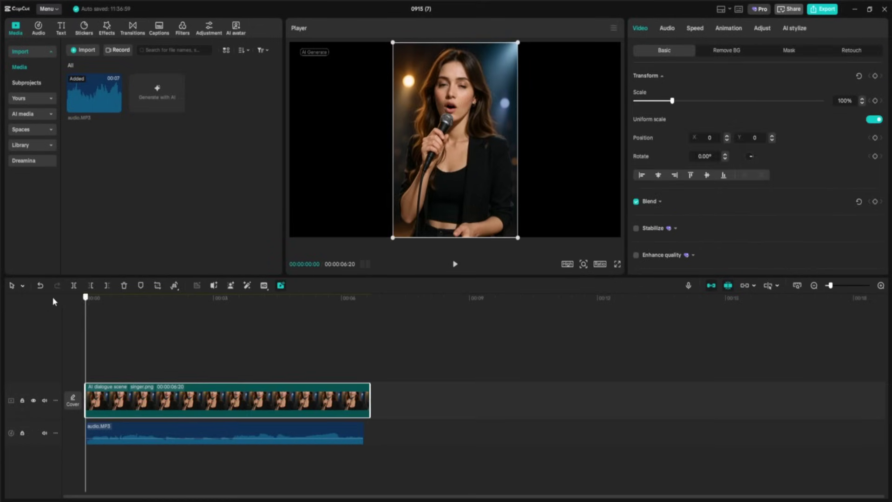
left_click(454, 264)
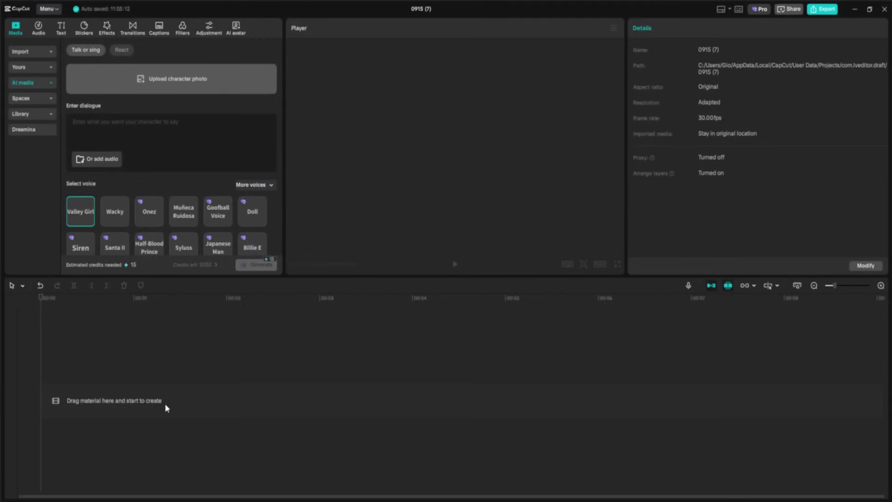
Open AI image under AI media, keep the Image 4.0 model, and pick 16:9
left_click(34, 83)
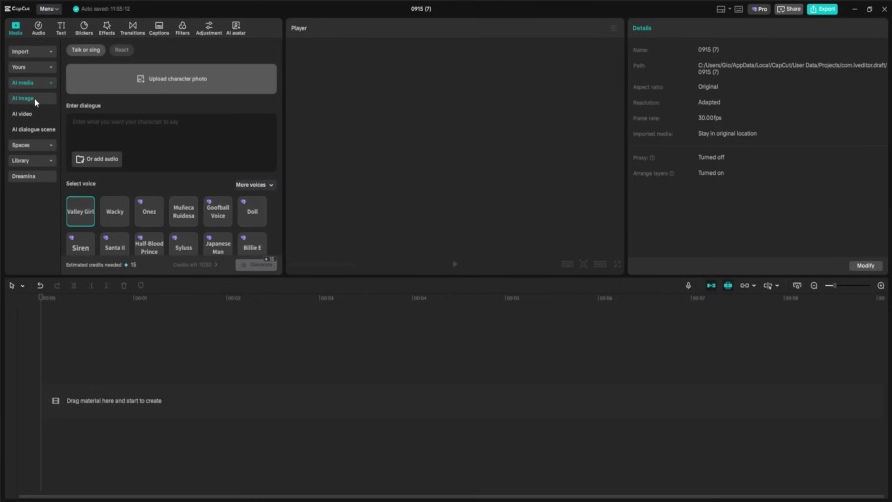
left_click(35, 99)
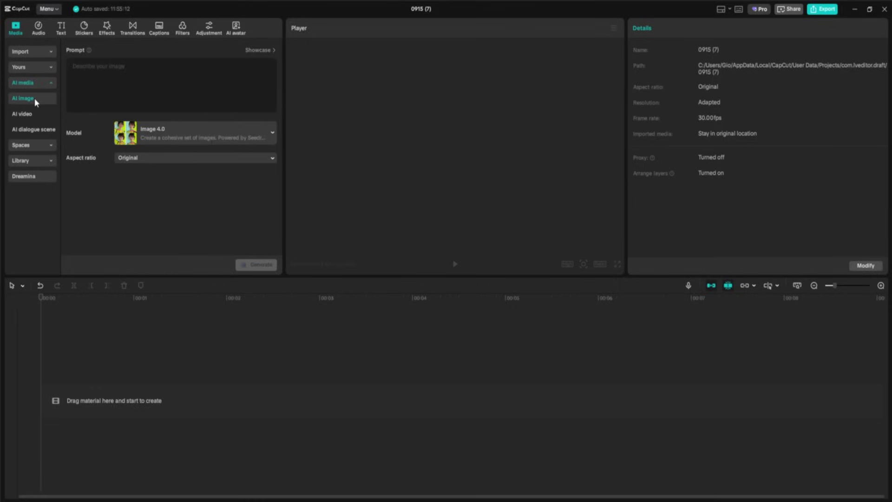
left_click(206, 135)
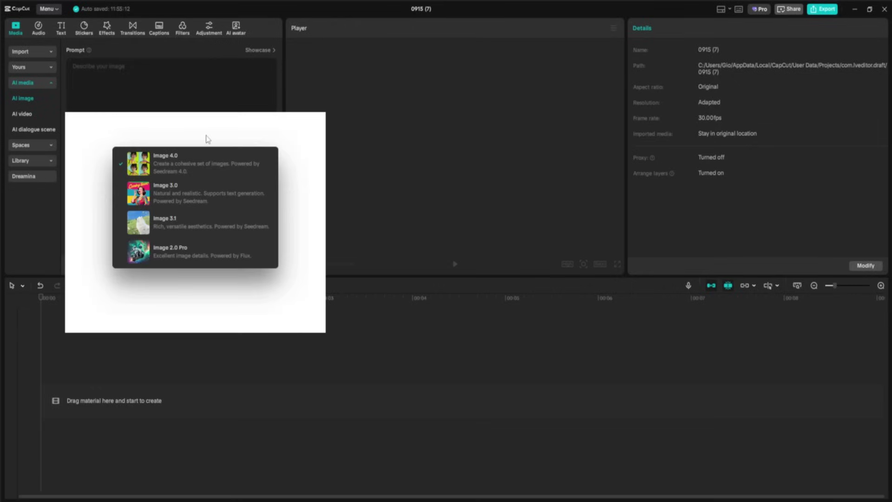
left_click(182, 160)
left_click(164, 159)
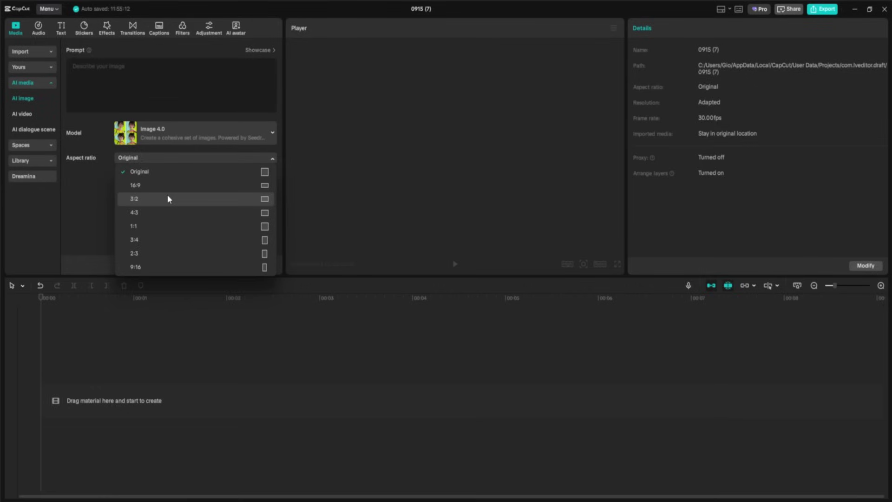
left_click(91, 186)
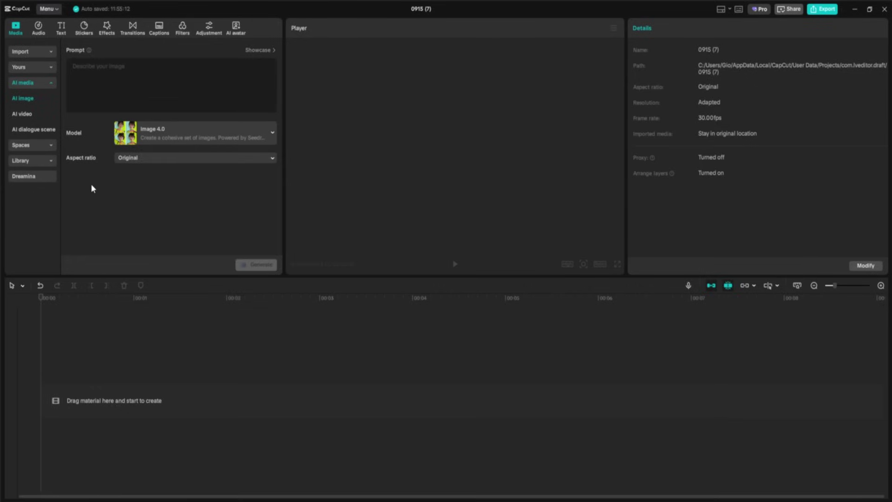
left_click(161, 159)
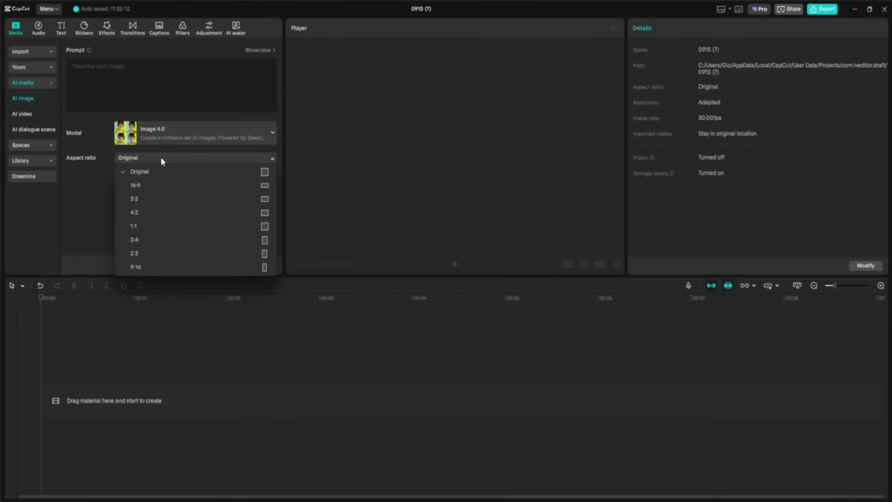
left_click(149, 185)
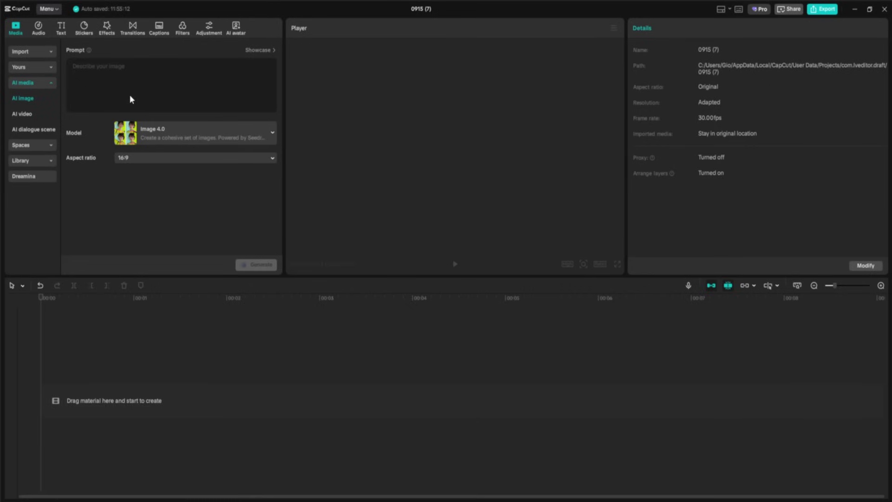
Generate images from the prompt 'A hyper-detailed panoramic fantasy valley at golden hour, lush meadows…'
left_click(134, 75)
type("A hyper-detailed panoramic fantasy valley at golden hour, lush greean meadows filled with vibrant wildflowers -")
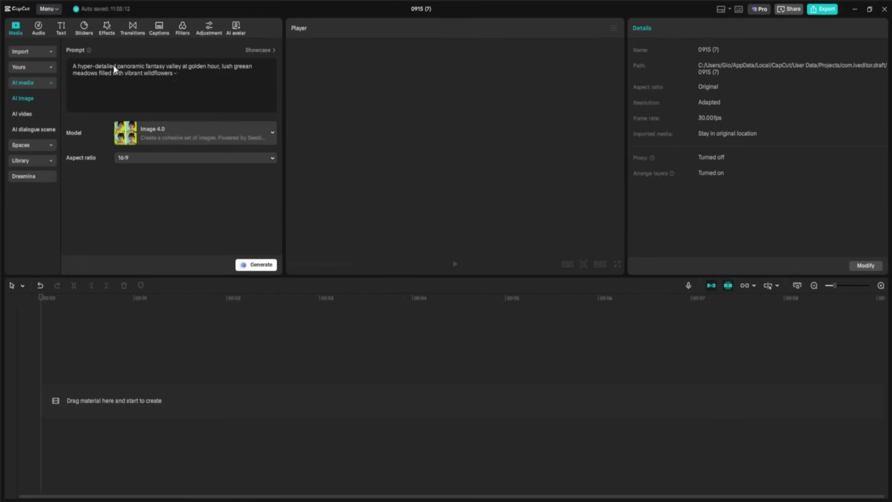
type(" purple, yellow, white - crystal-clear river winding through the valley reflecting the warm sunlight, towering snow-capped mountains in the distance with soft clouds hugging the peaks, a majestic cherry bloss")
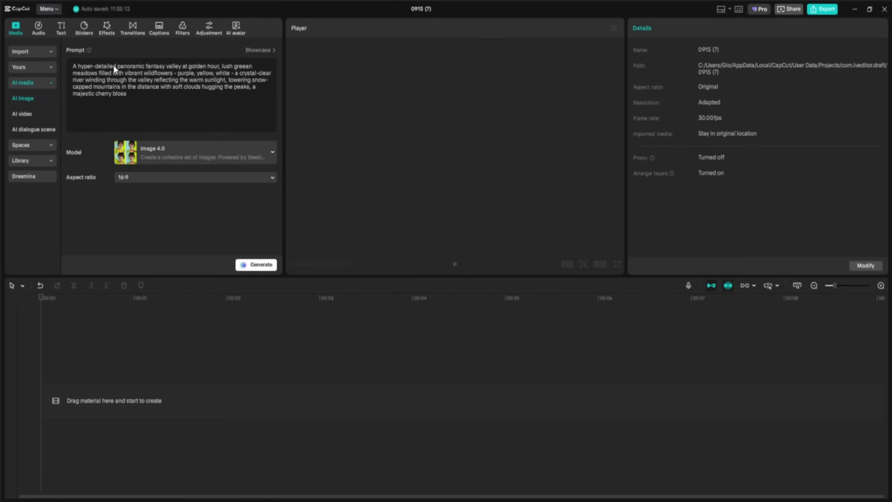
type("om tree in the foreground with pink petals drifting in the breeze, cinematic sun rays breaking through the clouds, ultra-realistic textures, soft warm lighting, highly detailed, depth of field, breathtaking and eye-catching")
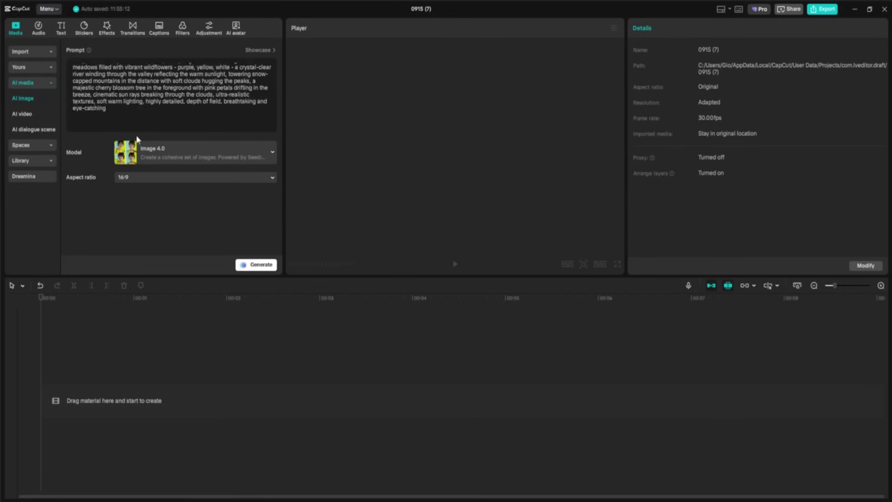
left_click(255, 265)
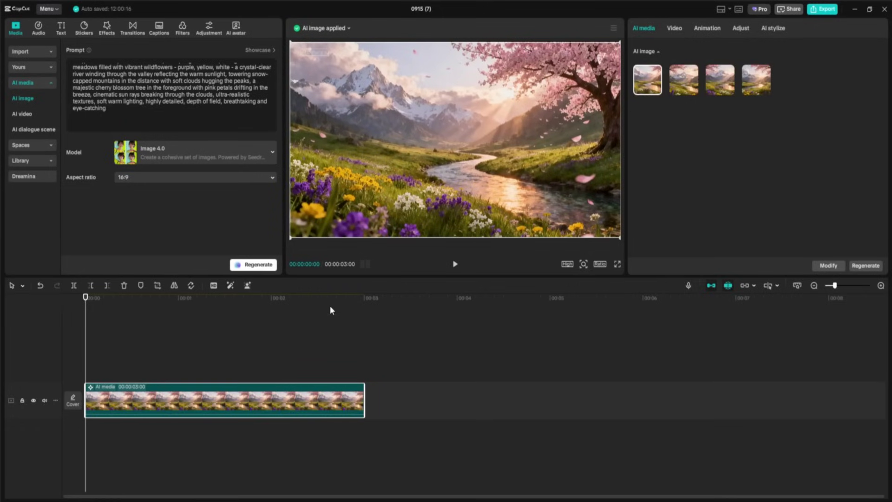
Compare the four generated valley images and settle on the first one
left_click(682, 82)
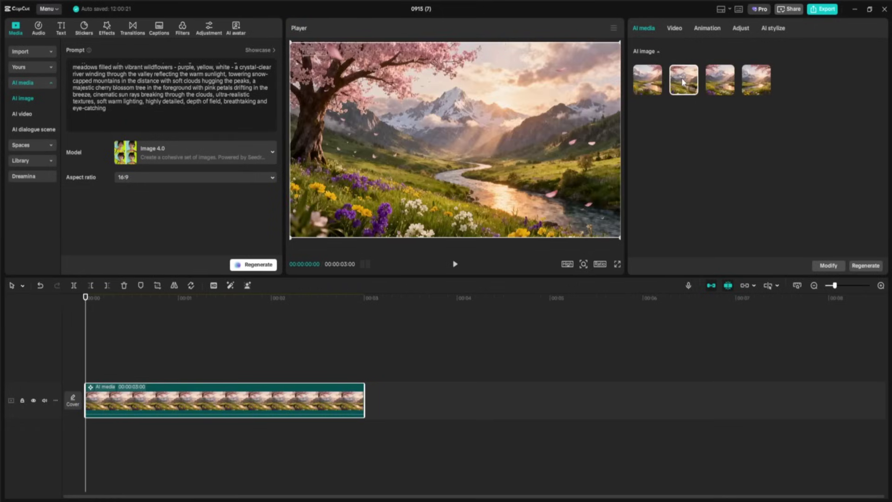
left_click(720, 80)
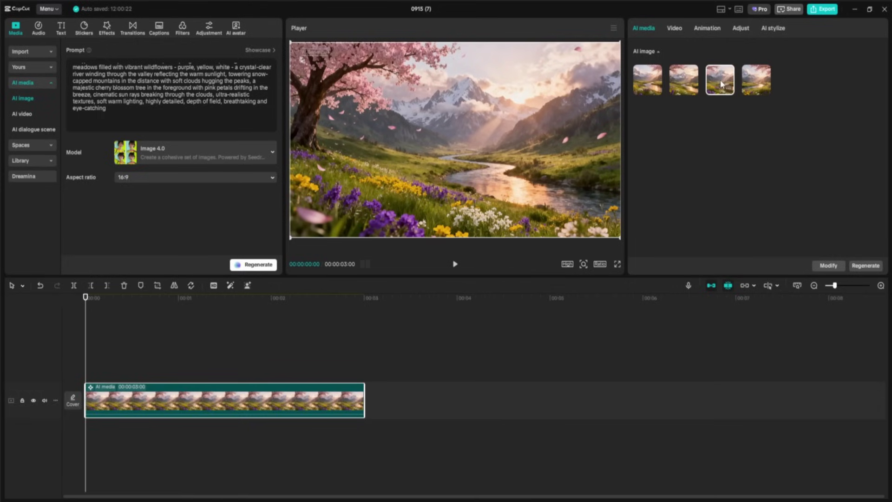
left_click(762, 81)
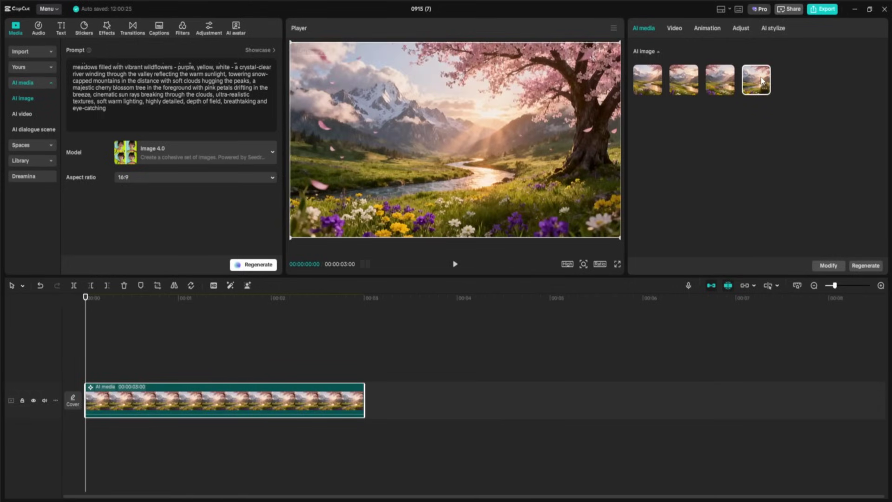
left_click(723, 80)
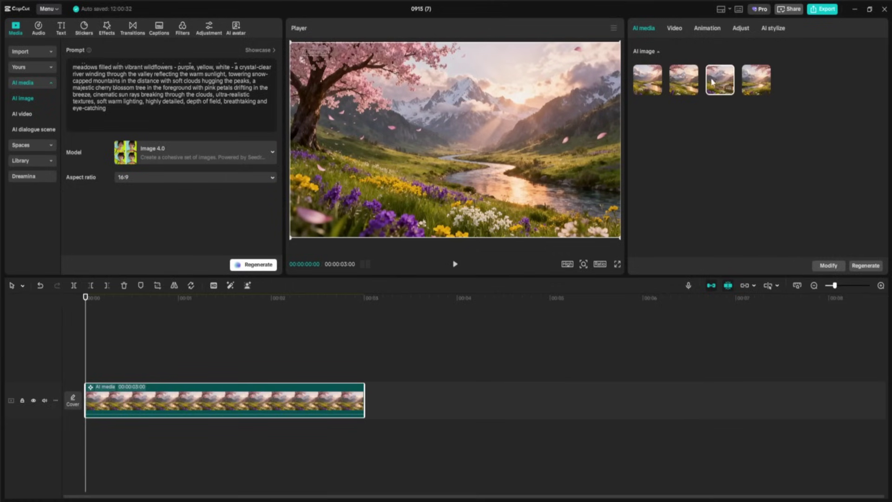
left_click(682, 82)
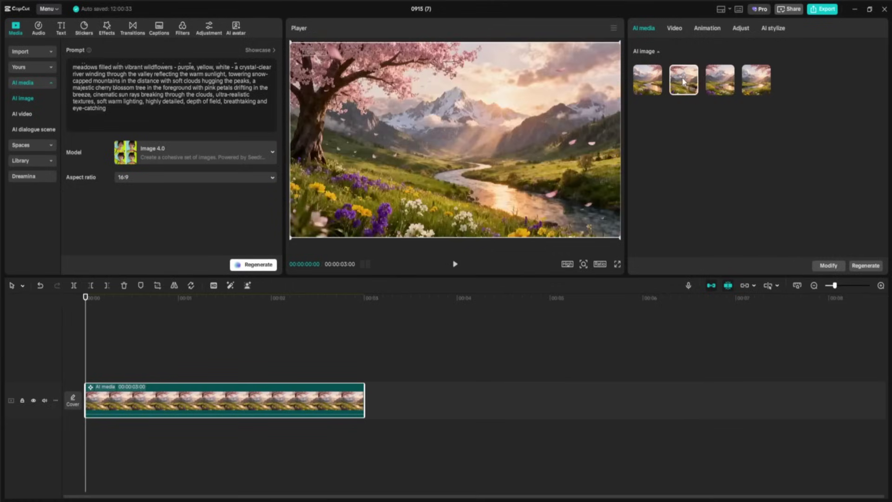
left_click(647, 79)
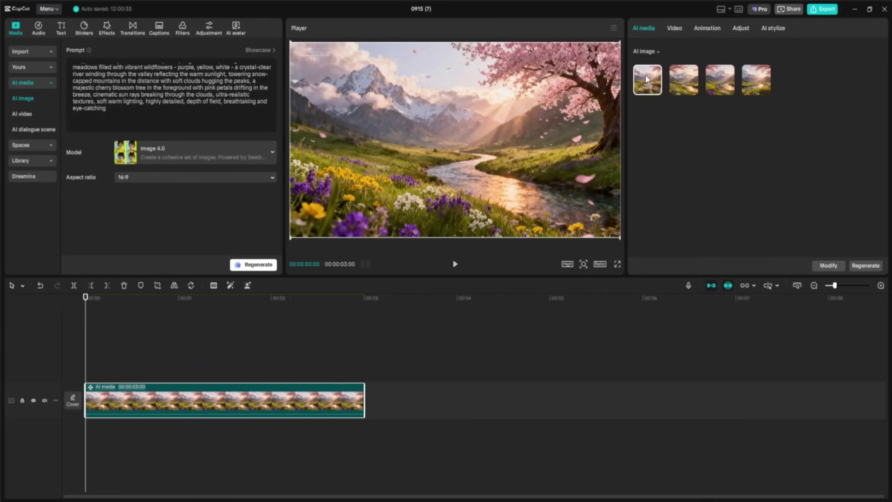
Send the valley image clip to Image to video, briefly checking Text to video before returning
right_click(232, 399)
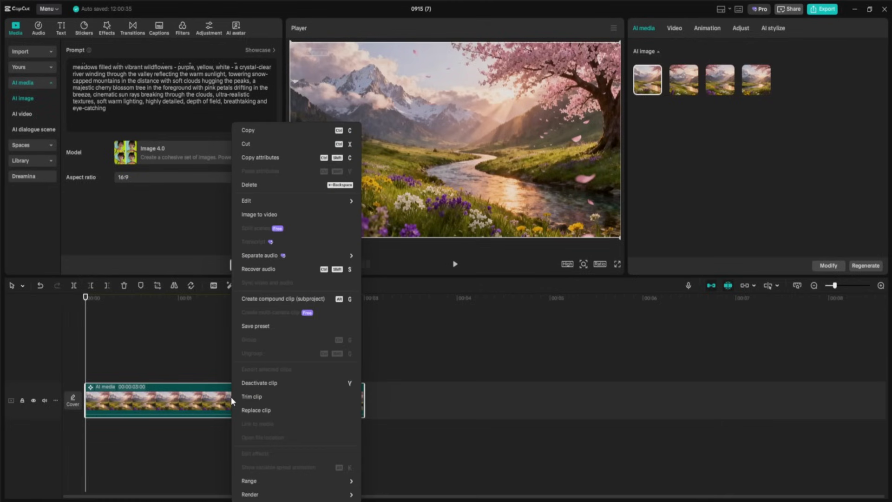
left_click(263, 214)
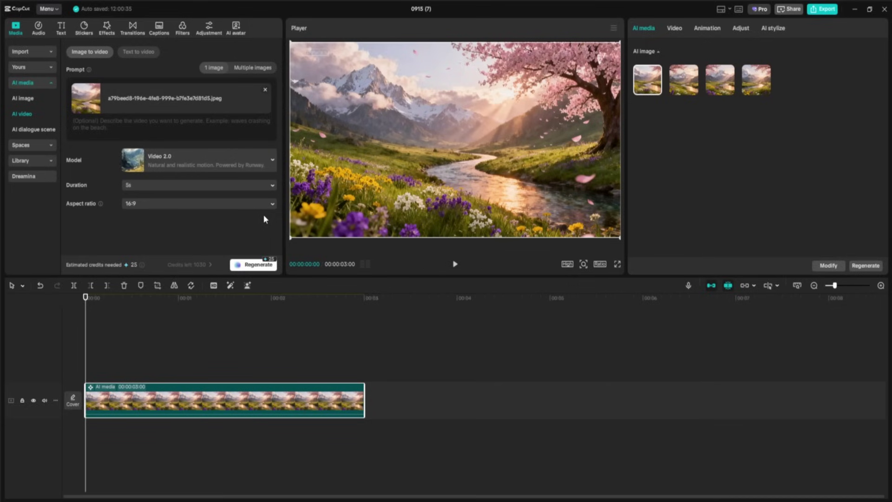
left_click(140, 50)
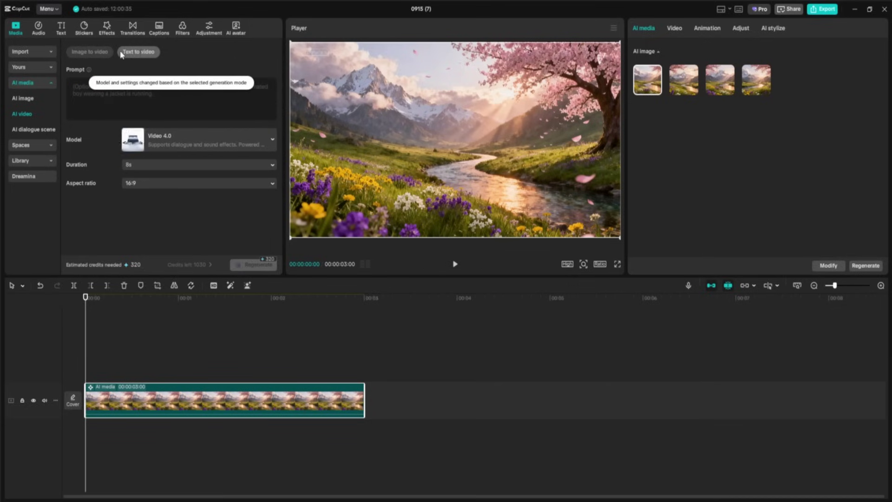
left_click(89, 51)
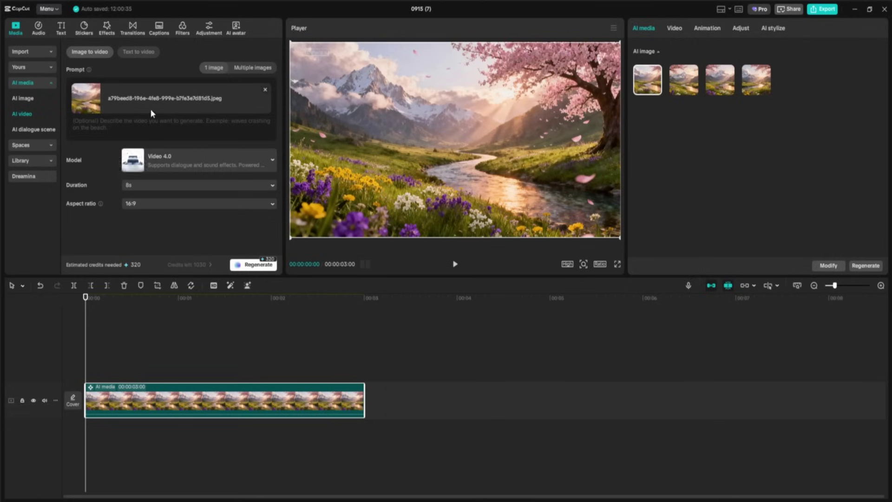
Use the Video 2.0 model at 5s and type the camera-moves-forward-through-the-valley prompt
left_click(172, 159)
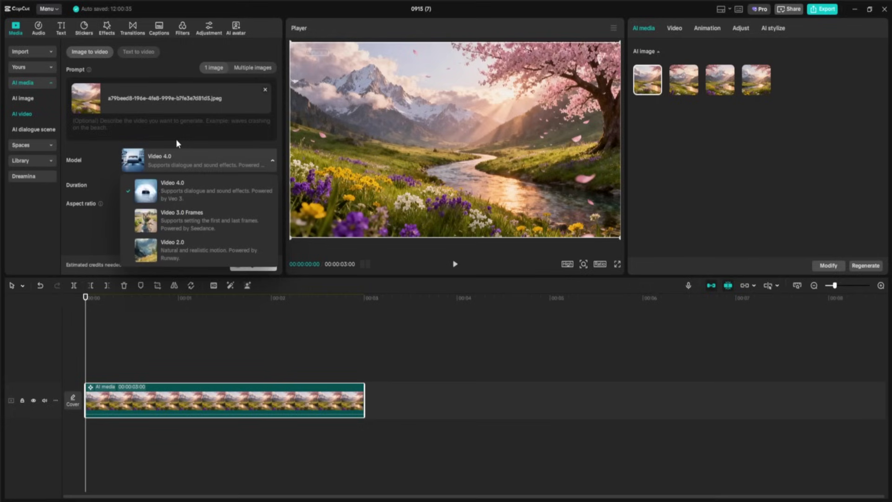
left_click(179, 244)
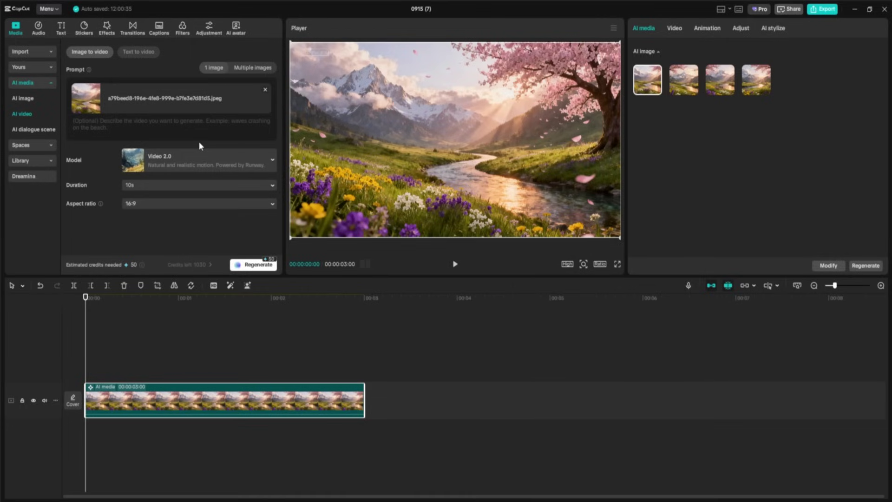
left_click(186, 186)
left_click(183, 200)
left_click(127, 121)
type("Starting from the hyper-detailed mountain landscape, the camera slowly moves forward, passing by the majestic cherry blossom tree in the foreground as pink petals drift gently in the breeze. Lush green meadows filled with vibrant wildflowers s")
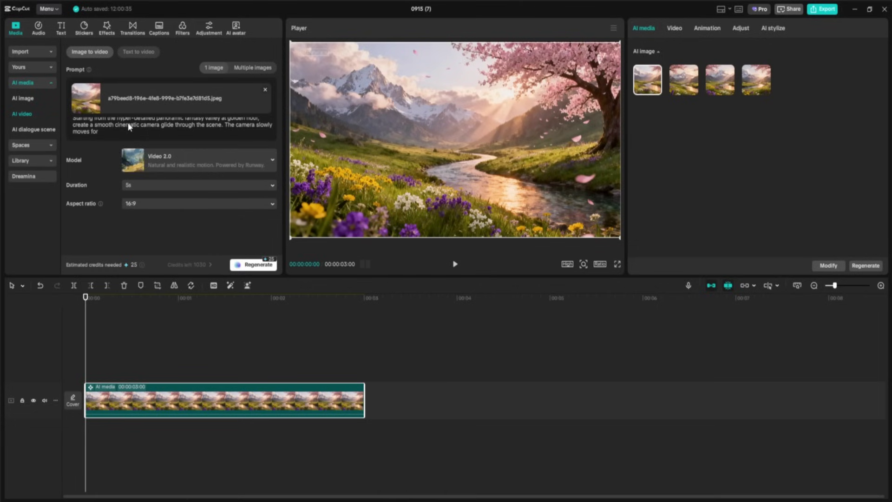
type("tretch toward a crystal-clear river winding through the valley, shimmering with reflections of the warm sunlight. In the distance, towering snow-capped mountains with soft clouds hugging their peaks fade into view as cinematic sun rays break through the clo")
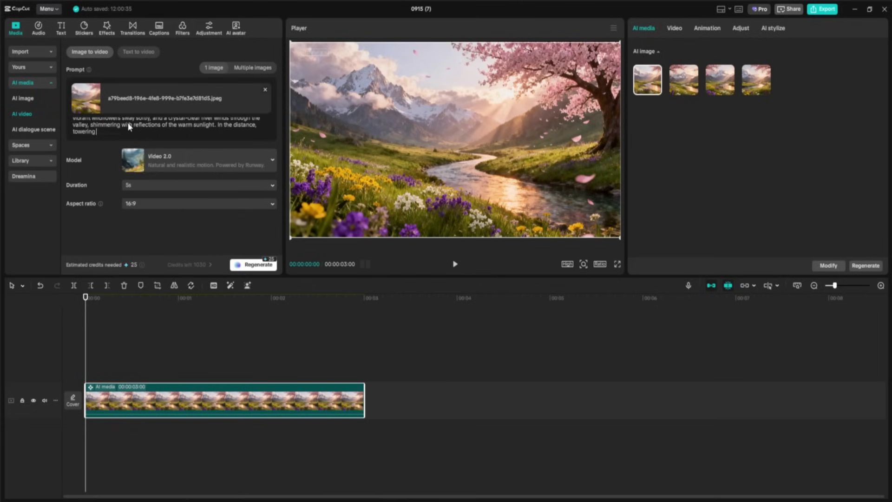
type("uds, casting dynamic light across the valley. Gentle depth of field, ultra-realistic nimation, soft warm lighting, subtle atmospheric motion")
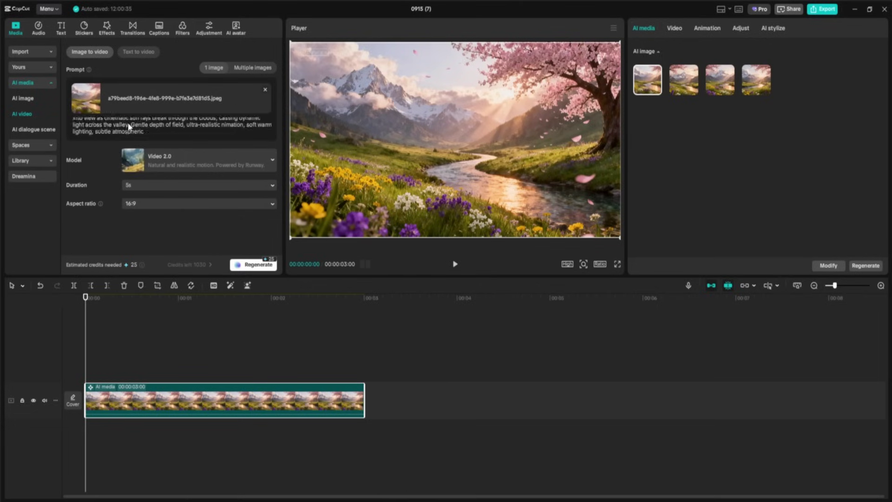
Generate the 5-second valley video and play it back twice
left_click(254, 264)
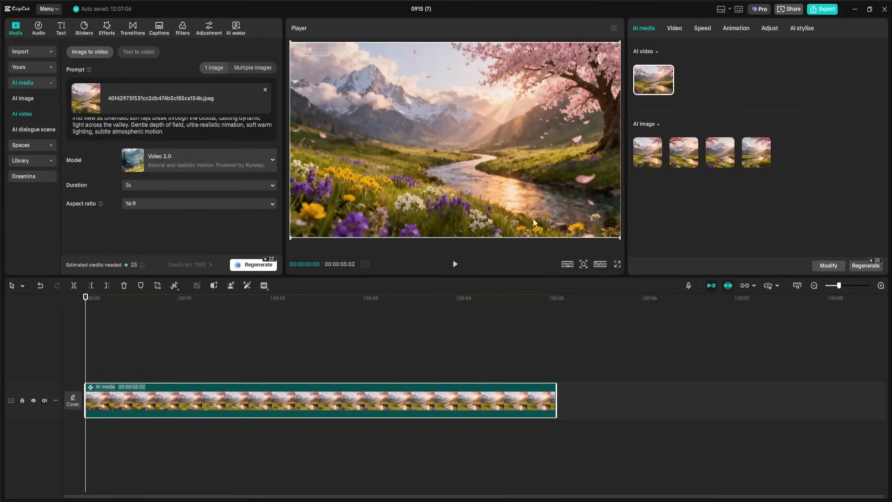
left_click(455, 264)
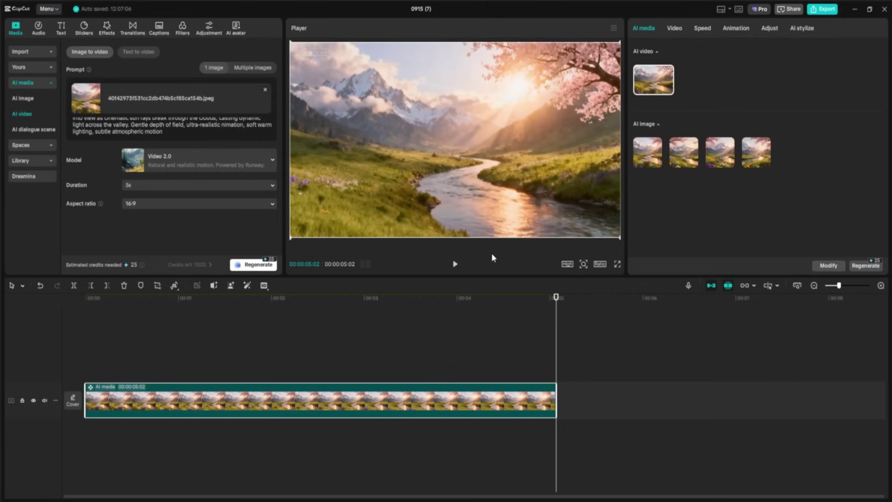
left_click(456, 264)
Replay the generated valley video from the beginning
left_click(455, 266)
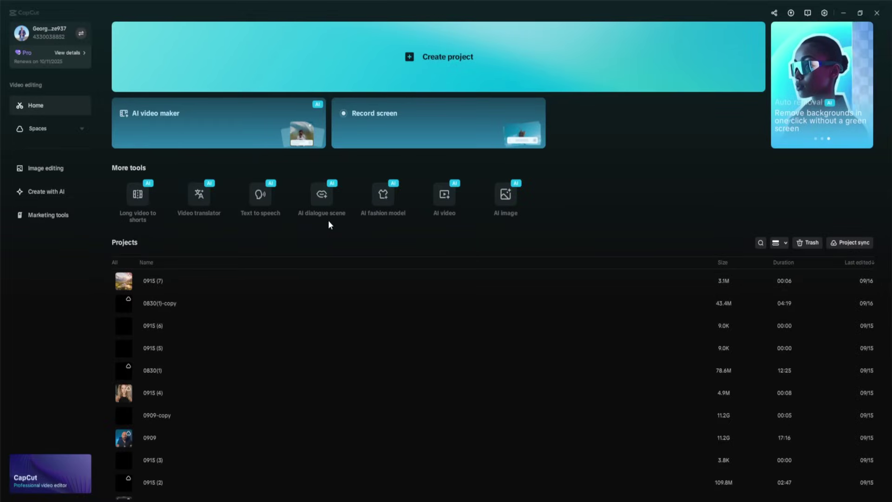
mouse_move(390, 199)
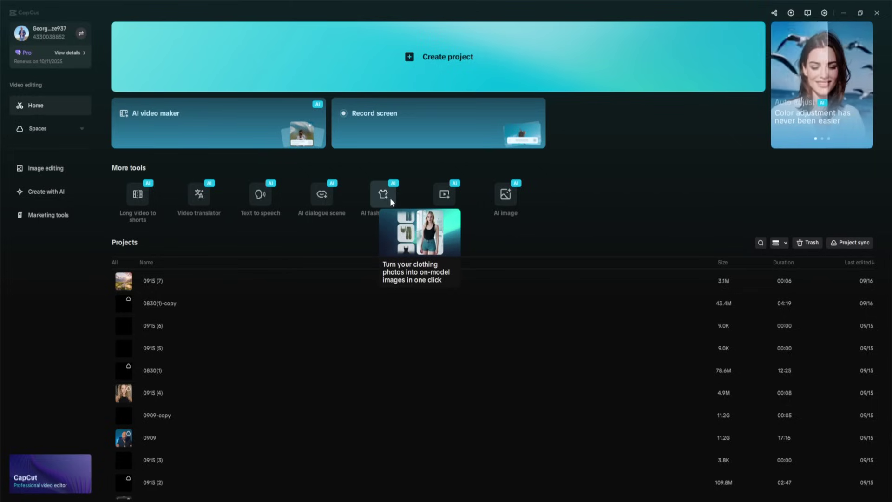
Open the AI fashion model tool and look through the AI, Uploaded and Recommended pose tabs
left_click(389, 199)
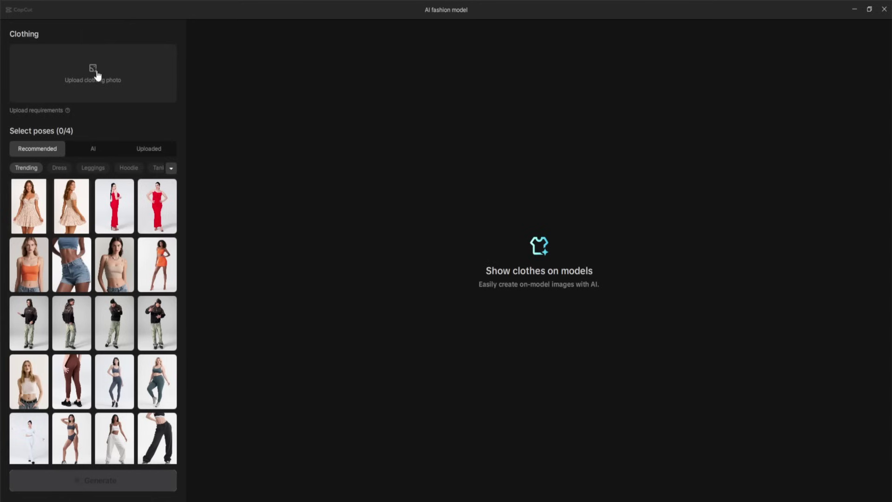
left_click(92, 149)
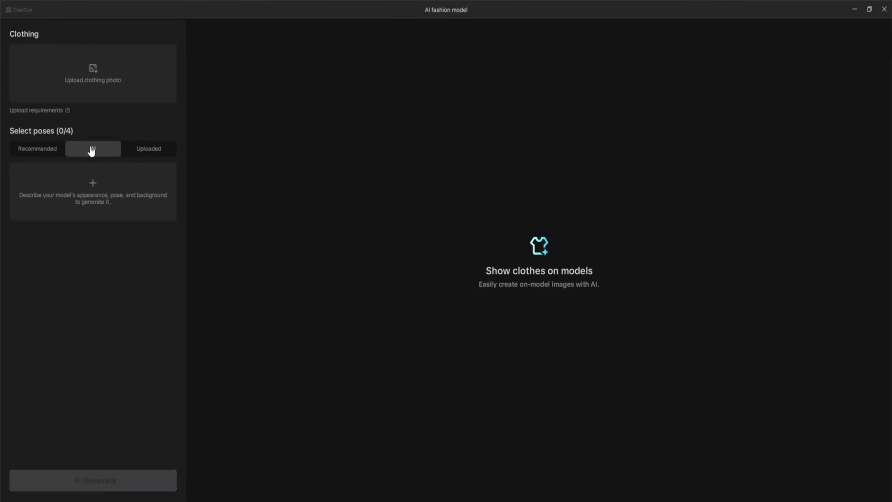
left_click(139, 152)
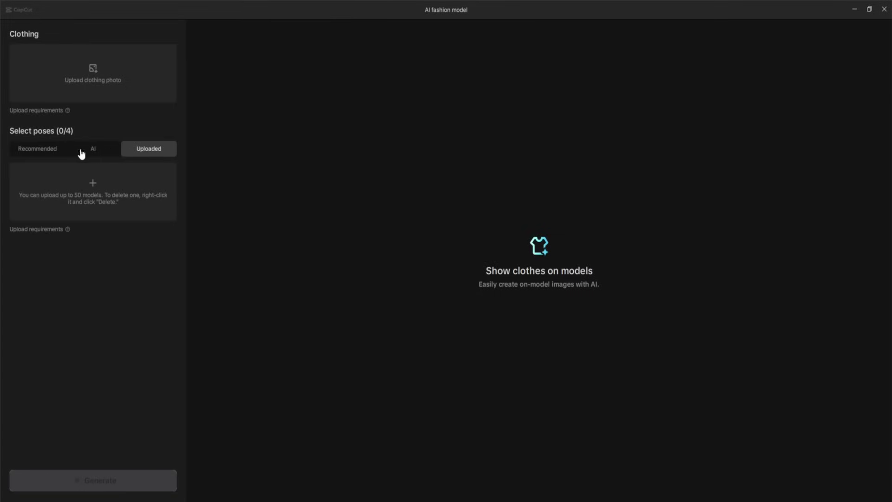
left_click(37, 149)
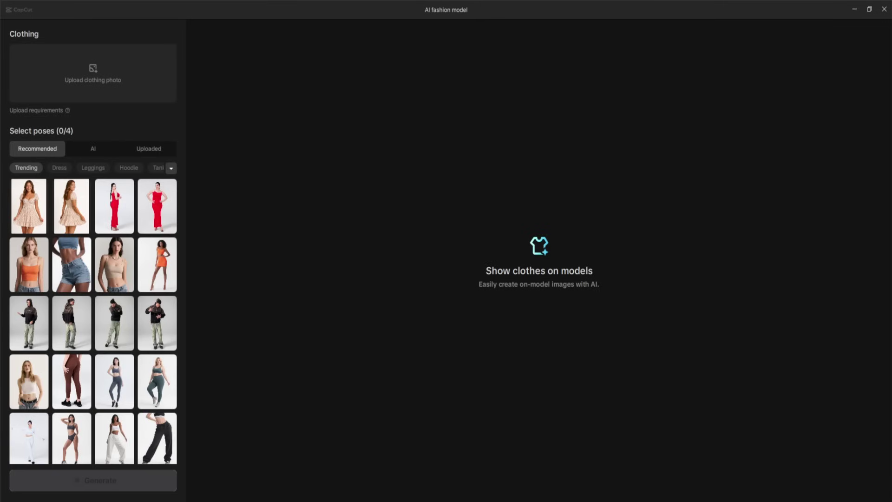
Drag the green crop top and cream shorts photo from File Explorer into Upload clothing
key("alt+Tab")
left_click_drag(560, 223, 100, 76)
left_click(203, 139)
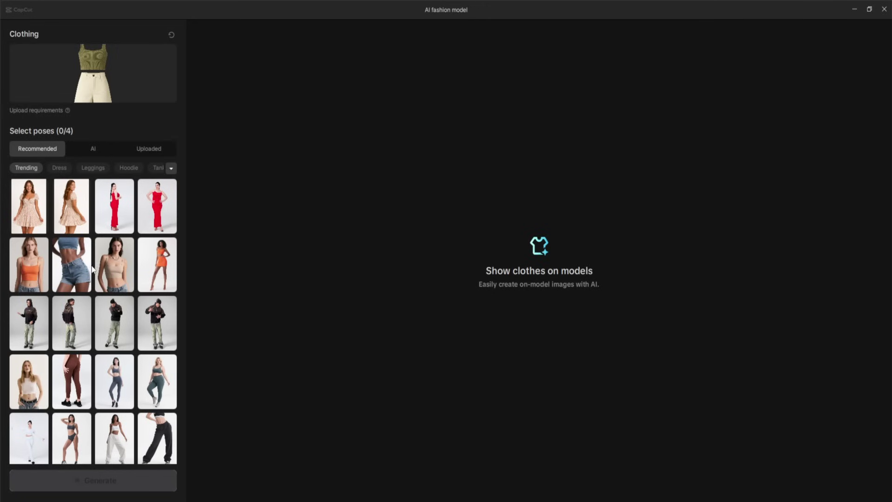
scroll(92, 268, "down", 10)
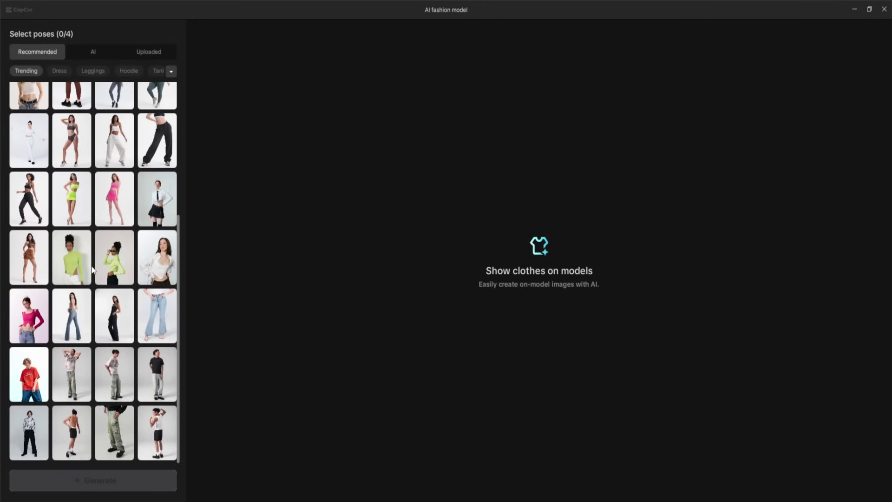
Generate the outfit on the first recommended dress model pose and view the result enlarged
scroll(92, 268, "up", 10)
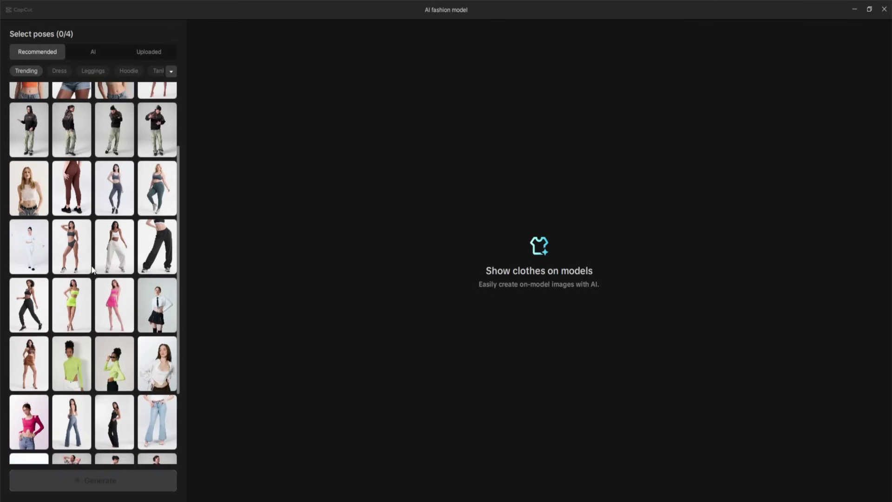
left_click(29, 209)
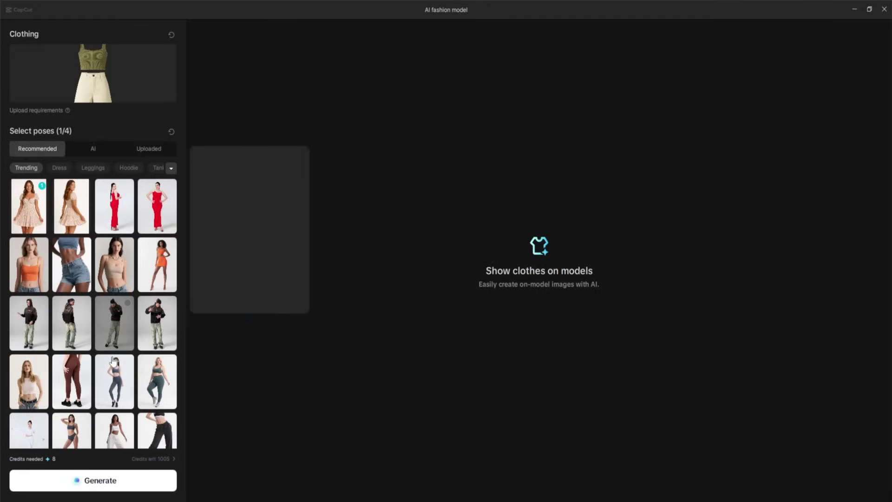
left_click(99, 484)
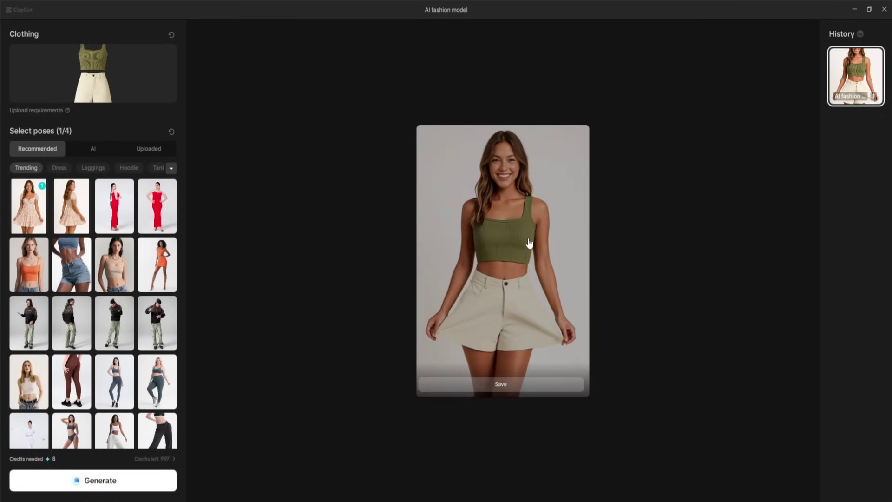
left_click(529, 243)
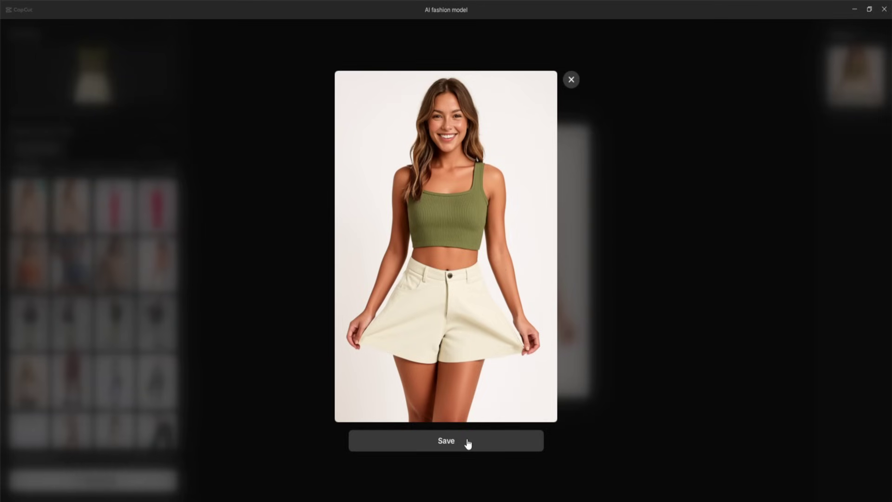
left_click(571, 79)
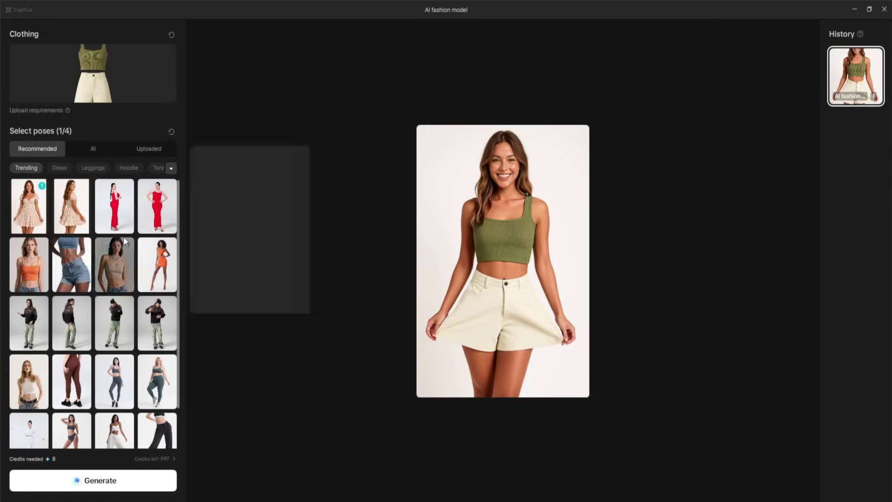
Describe a 22-year-old fair-skinned European woman and generate AI models at 3:4 ratio
left_click(95, 149)
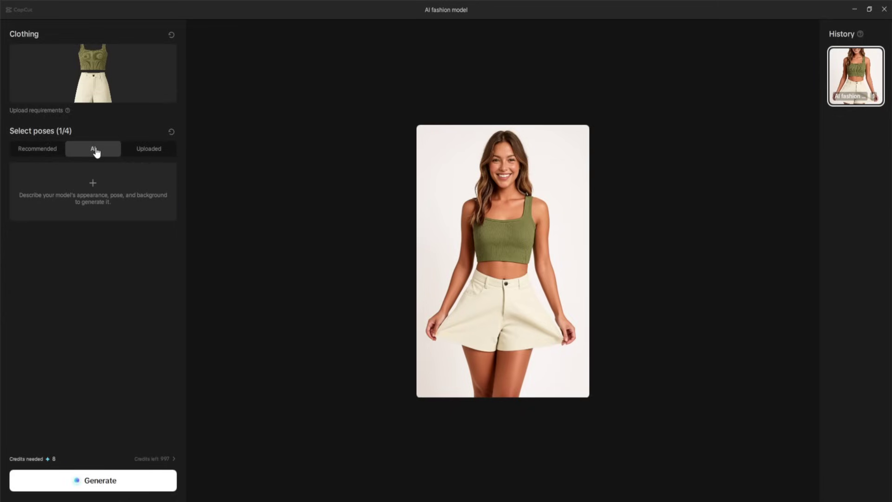
left_click(97, 185)
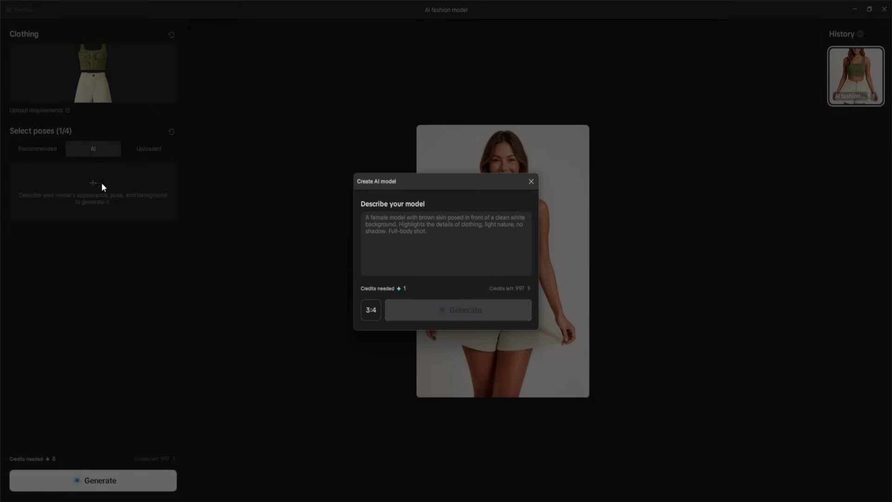
type("Ultra-realistic 22")
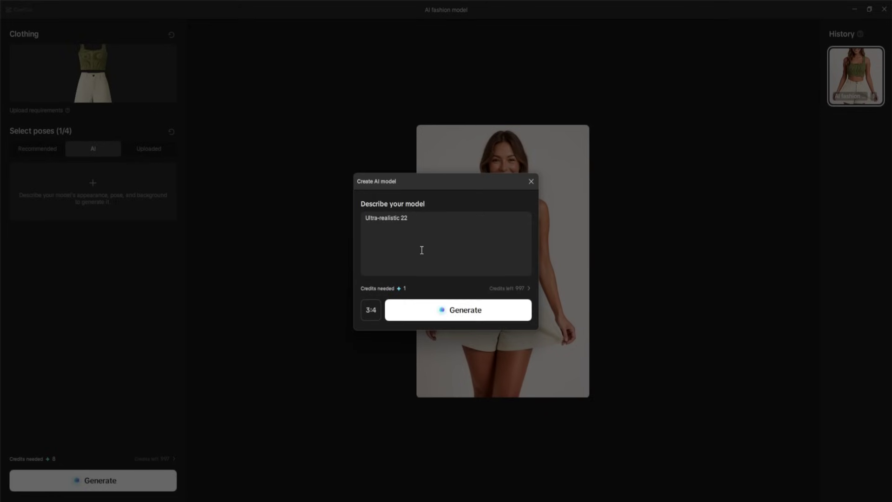
type("-year-old European woman with fair, lightly freckled skin, bright blue eyes, and soft shoulder-length wavy blonde hair. Wearing a pastel yellow sleeveless linen crop top and high-waisted white flowy shorts with a slim brown leather belt. Minimal fresh makeup with rosy blush and soft pink lips. Standing in a relaxed, confident pose, one hand on hip, smiling warmly toward the camera. Crisp fashion photography lighting, soft shadows, realistic textures, clean pure white seamless background, shallow depth of field")
left_click(372, 312)
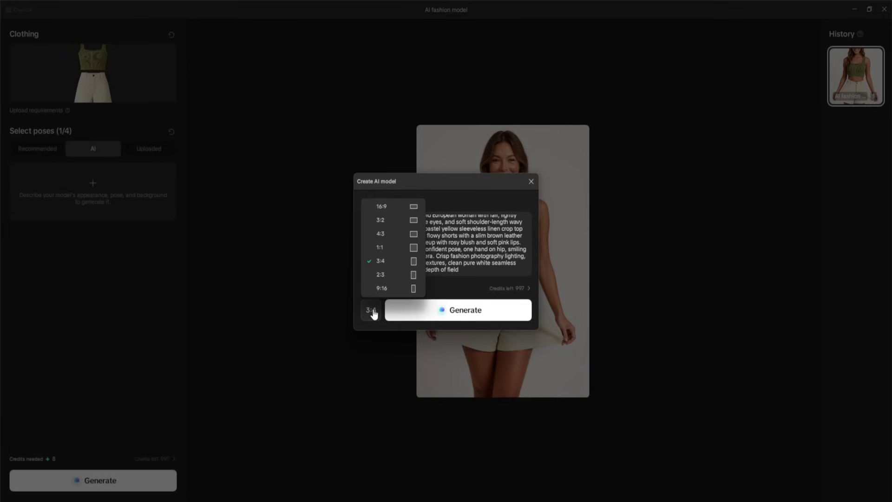
left_click(374, 313)
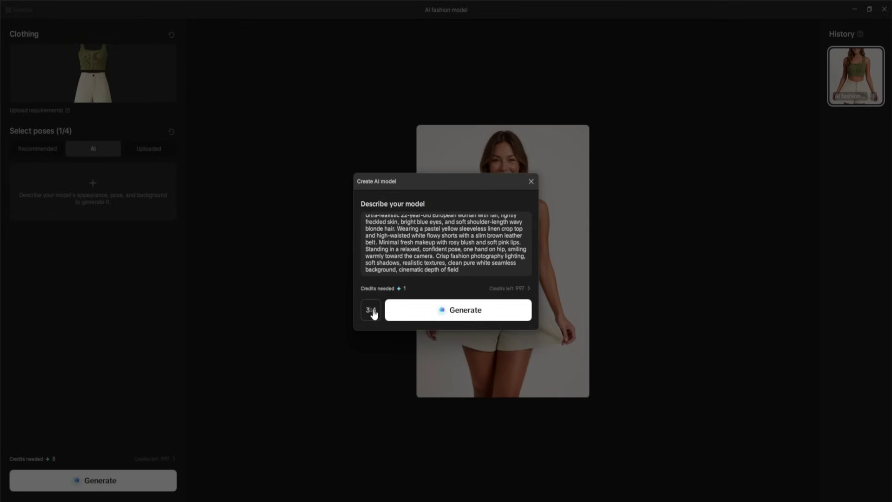
left_click(460, 310)
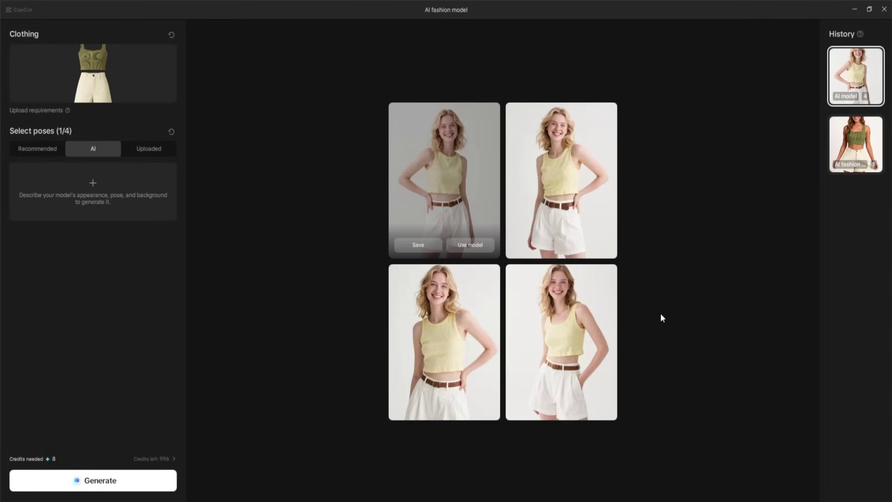
Put the outfit on the first generated blonde AI model and enlarge the result
left_click(470, 245)
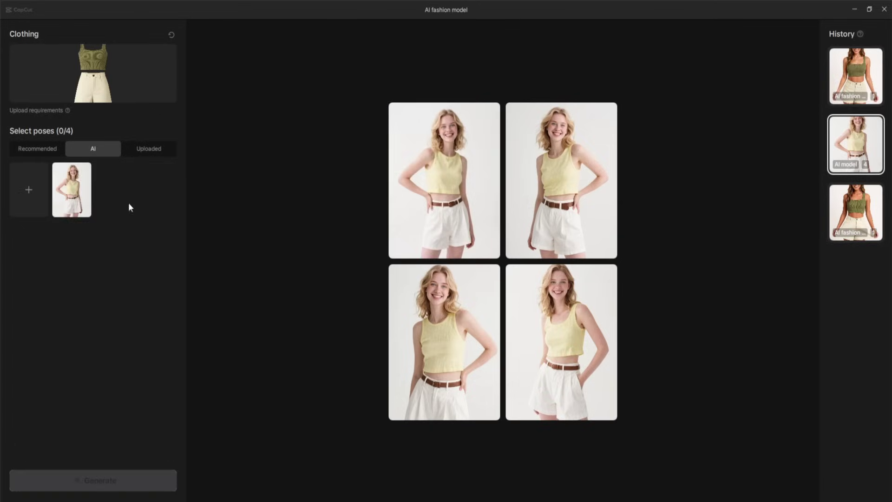
left_click(78, 186)
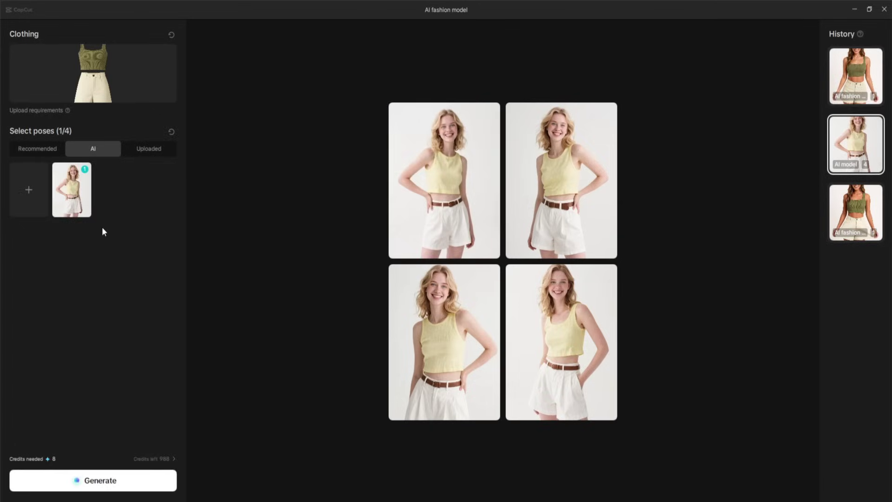
left_click(93, 481)
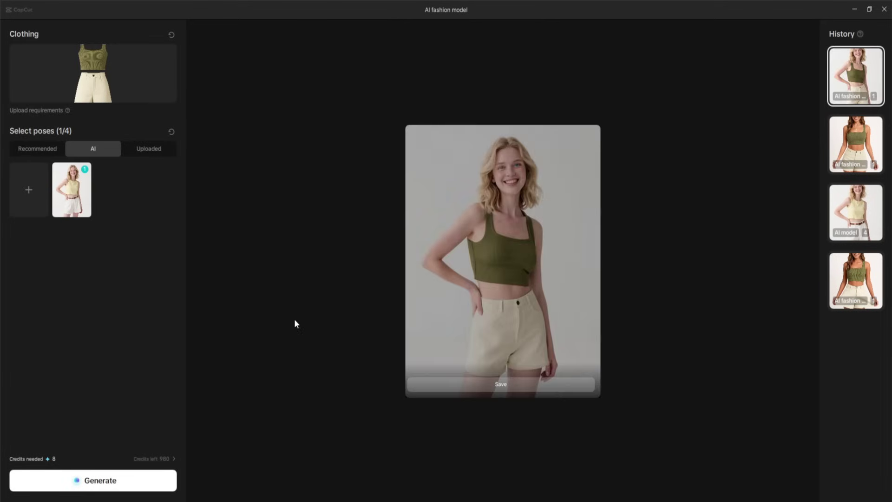
left_click(460, 263)
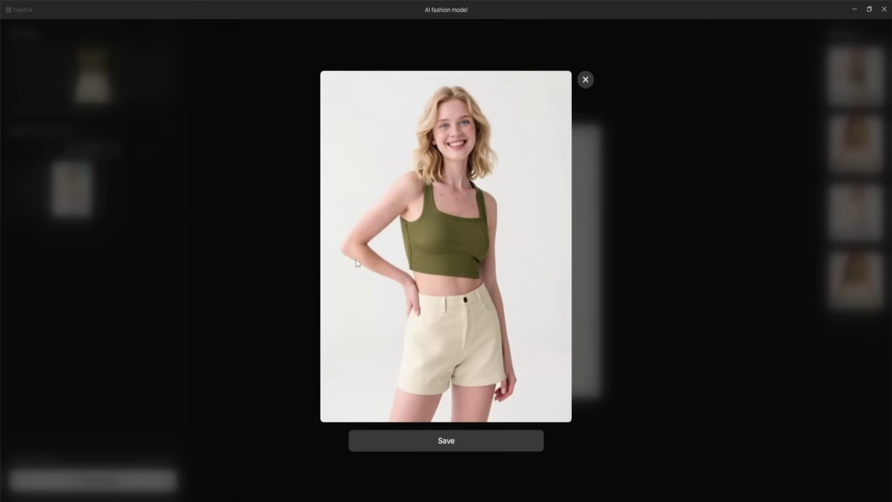
Upload the 'model' photo under Uploaded poses and select it in place of the AI model
left_click(585, 82)
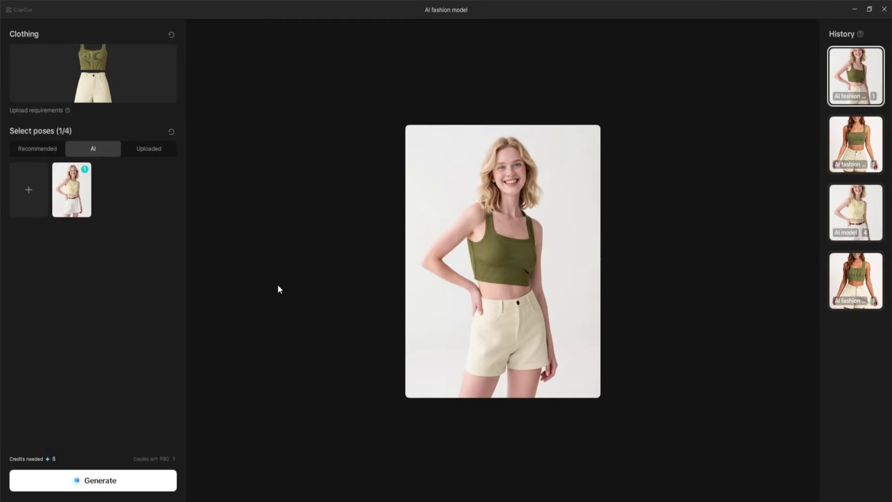
left_click(74, 186)
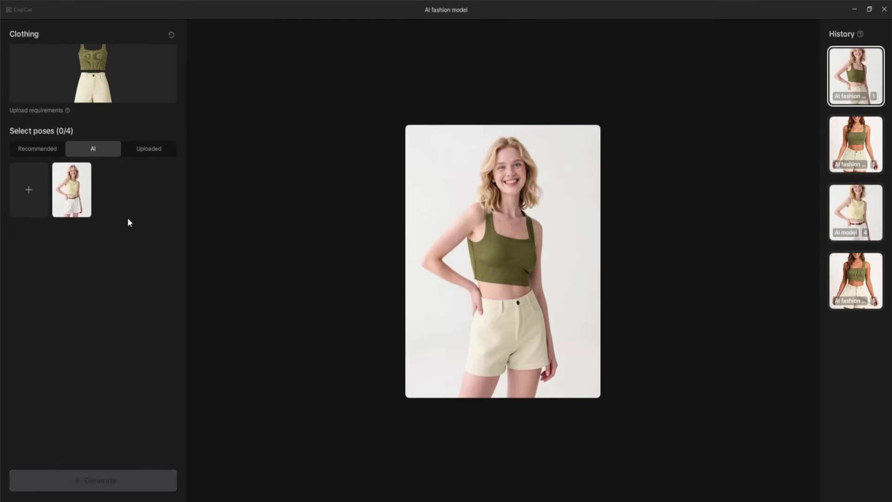
left_click(158, 149)
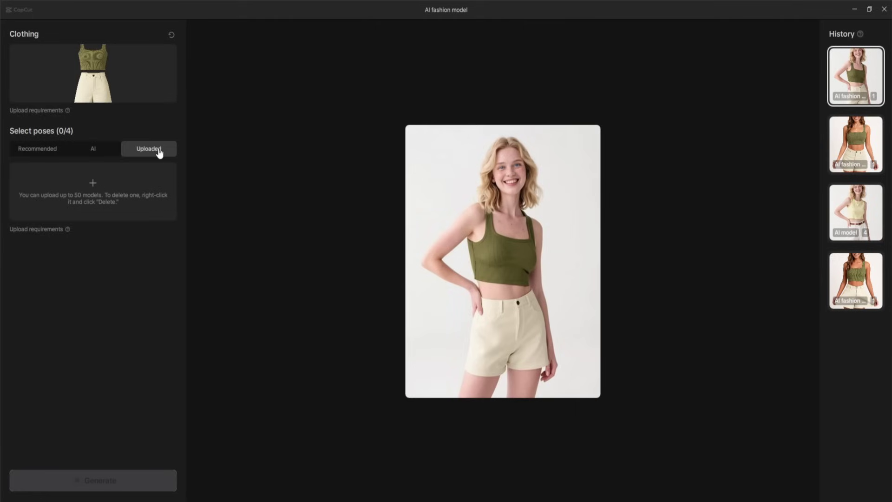
left_click(103, 183)
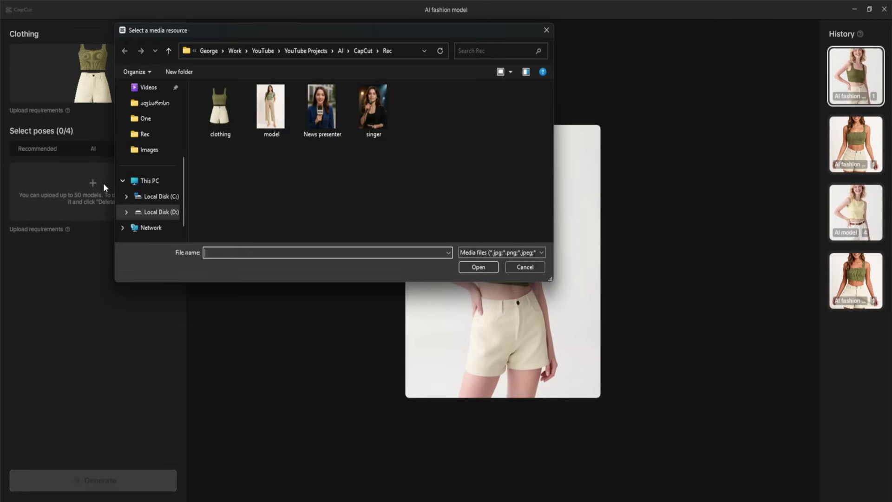
left_click(269, 116)
left_click(478, 267)
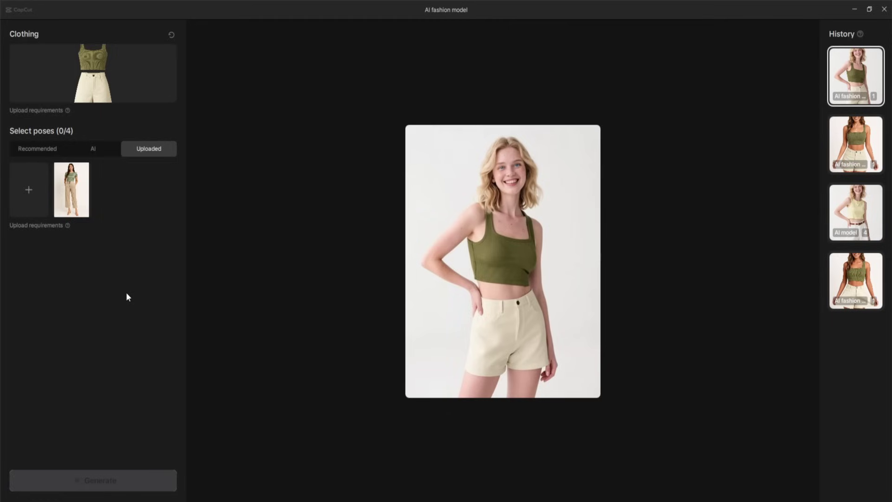
left_click(83, 175)
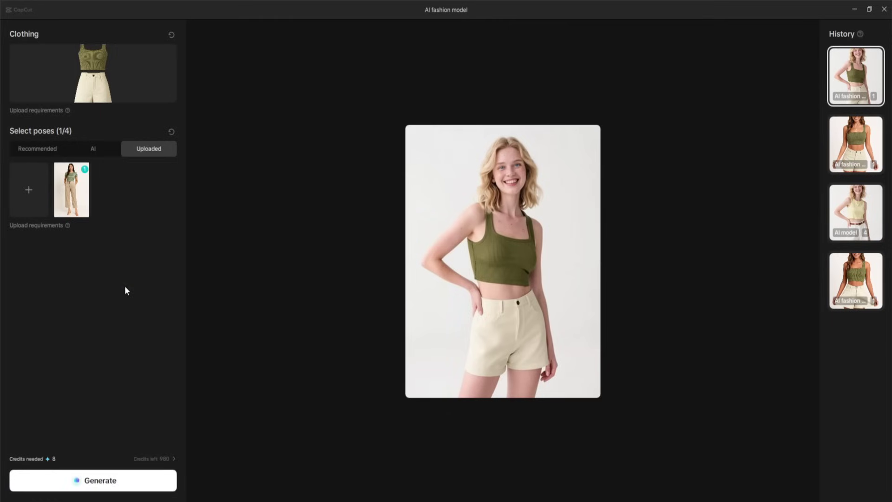
Generate the green top and cream shorts on the brunette model, then browse earlier History results
left_click(109, 481)
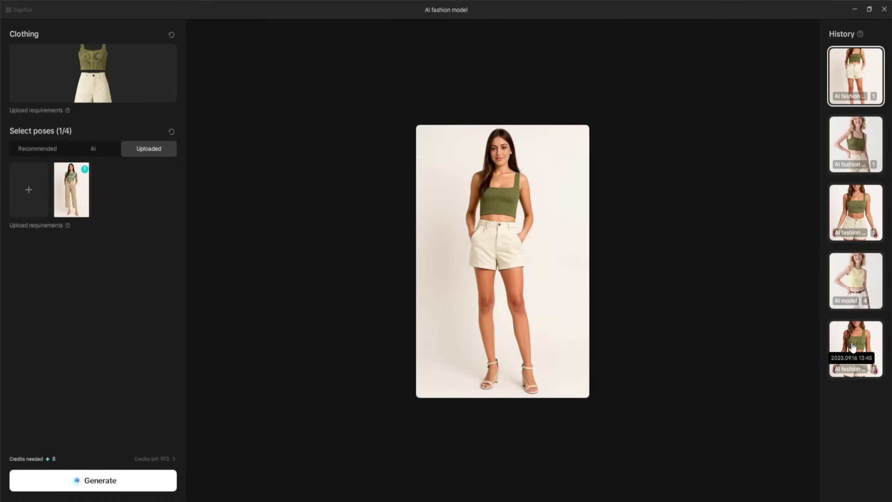
left_click(852, 346)
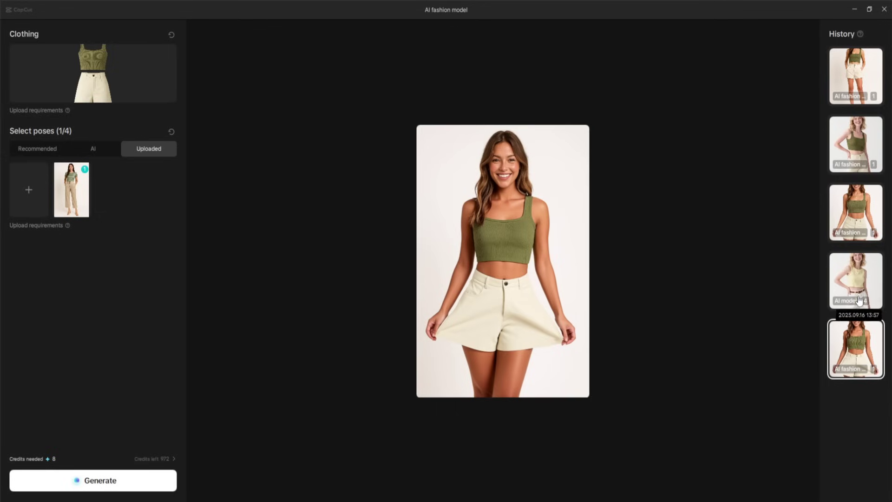
left_click(858, 279)
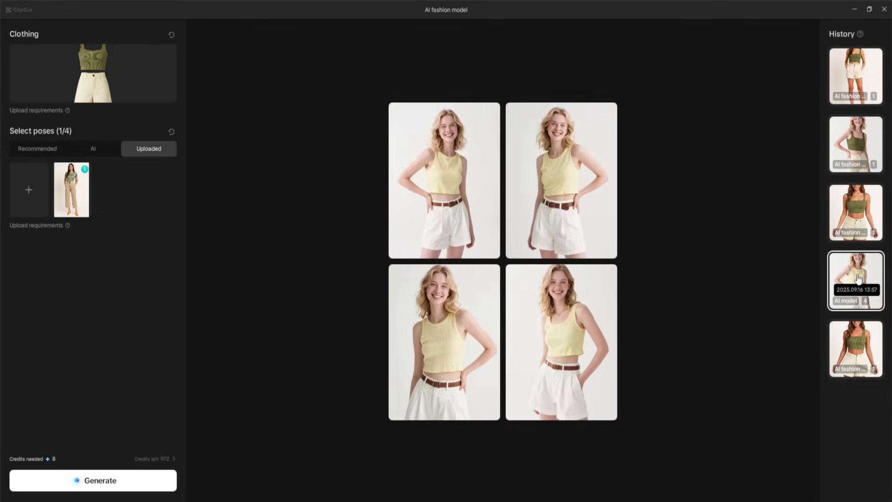
left_click(853, 209)
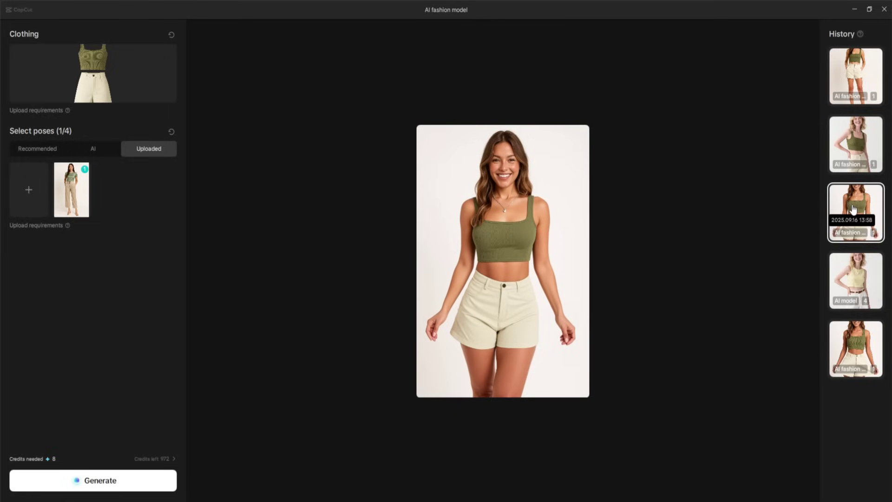
left_click(855, 139)
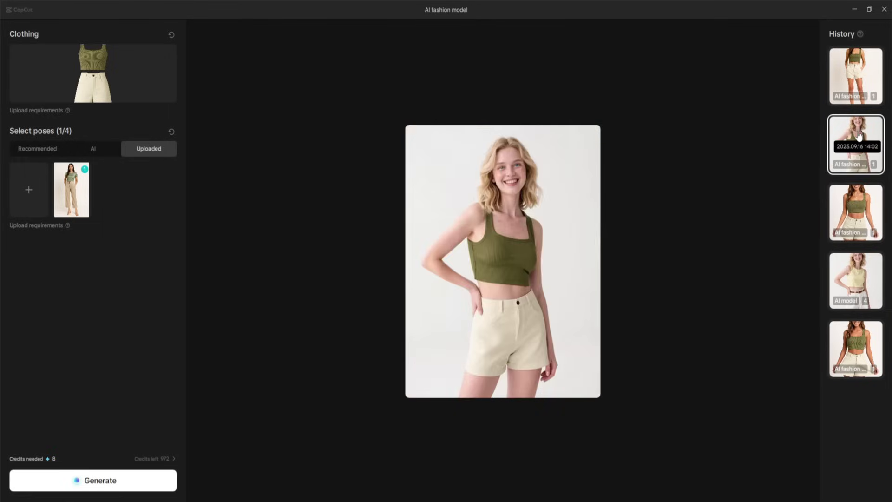
Select the newest brunette model result and view it in the enlarged preview before closing it
left_click(855, 72)
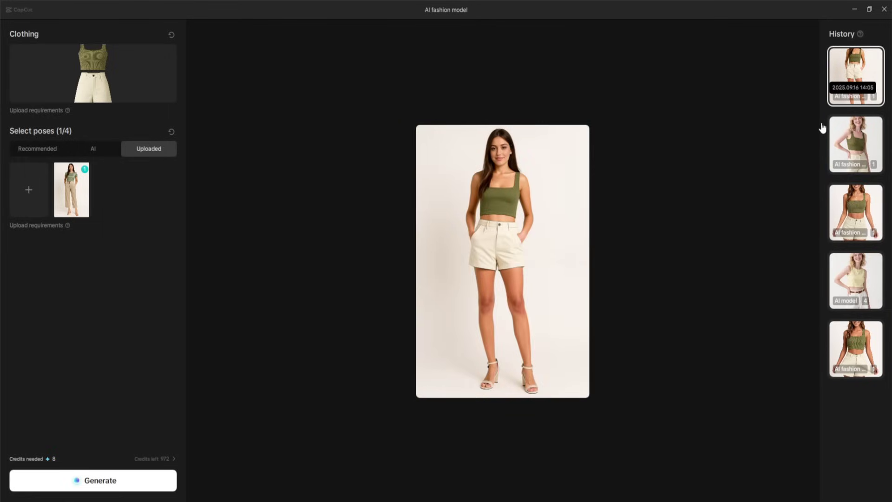
left_click(581, 257)
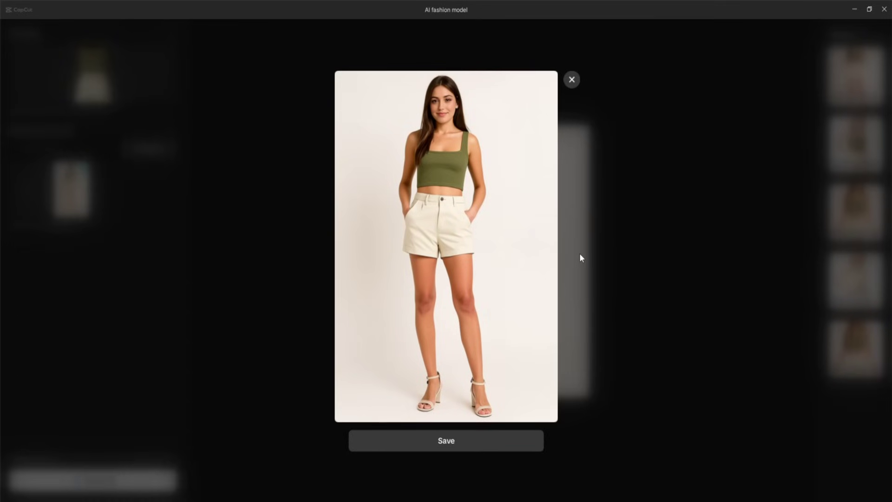
left_click(572, 80)
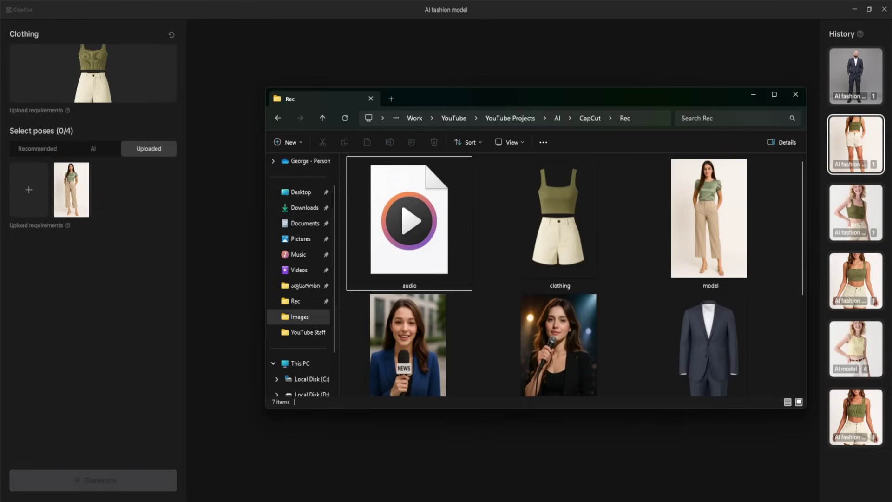
Replace the clothing with the navy suit and choose an uploaded photo of the bald, bearded man as the pose
scroll(582, 240, "down", 1)
left_click_drag(709, 325, 110, 94)
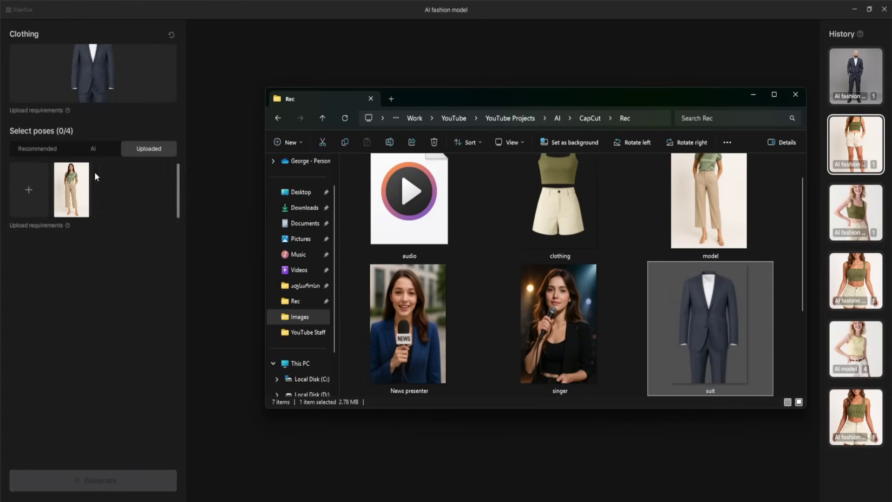
left_click(24, 189)
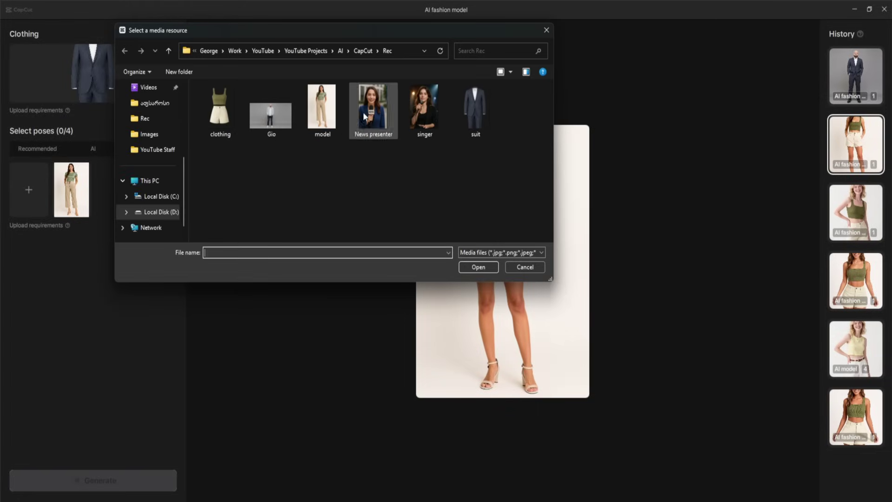
double_click(321, 108)
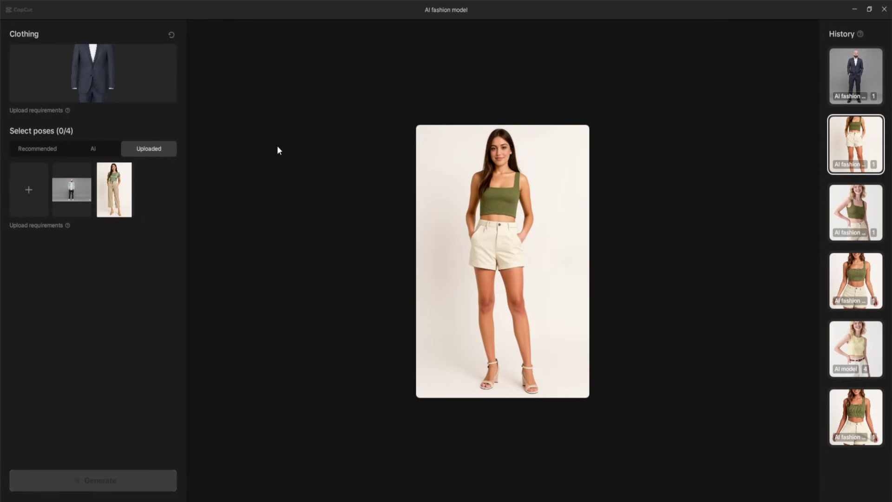
left_click(79, 182)
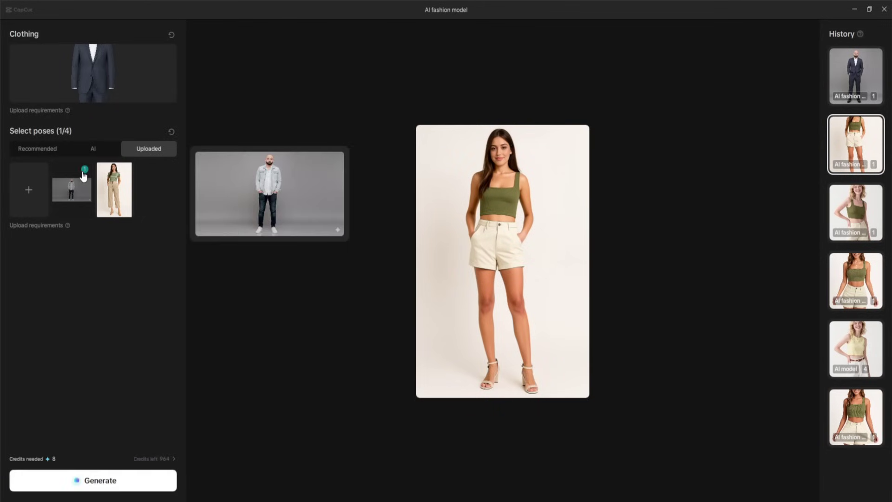
Generate the navy suit on the man and inspect the result in the enlarged preview
left_click(113, 480)
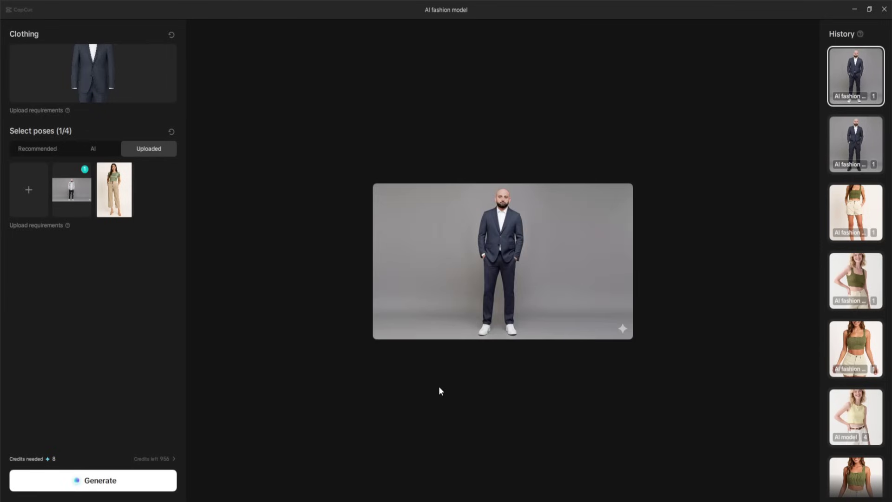
left_click(467, 263)
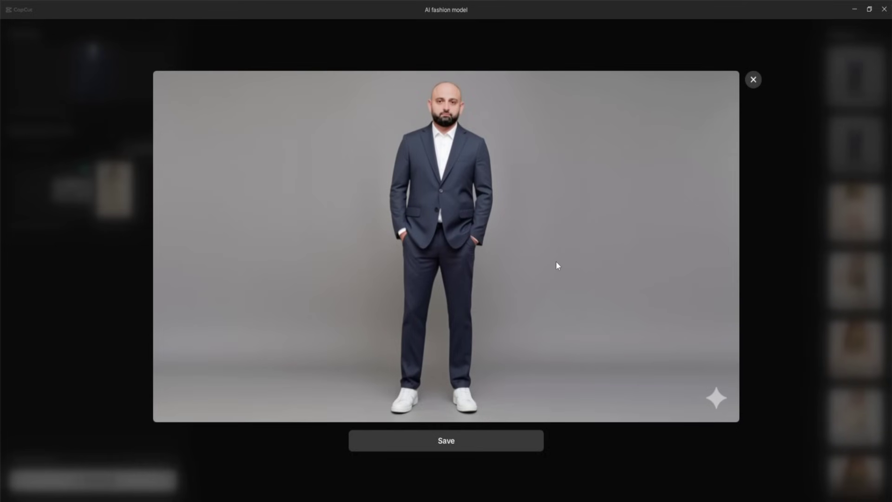
left_click(753, 80)
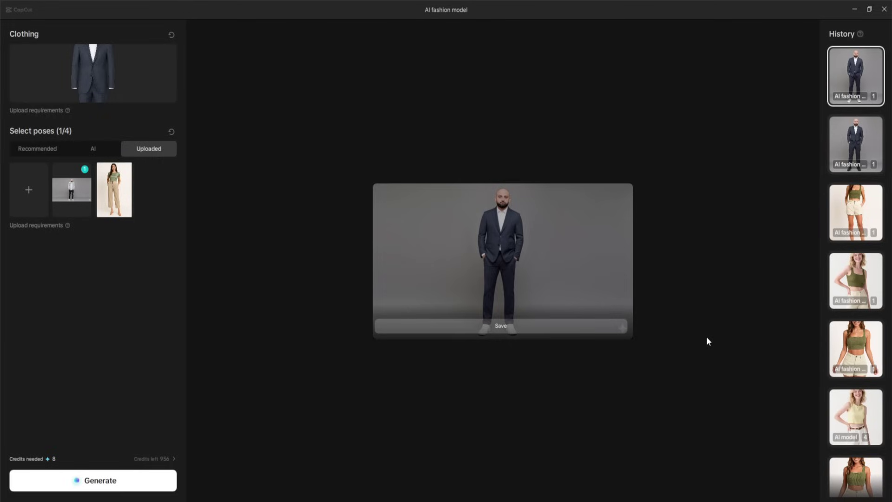